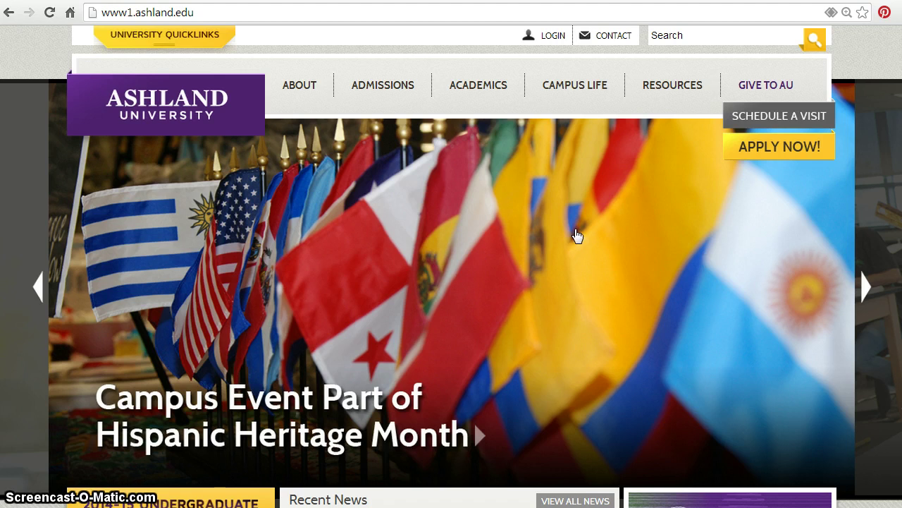
- Open the university Gmail sign-in page from the Ashland homepage's LOGIN menu
{"action": "left_click", "coordinate": [560, 41]}
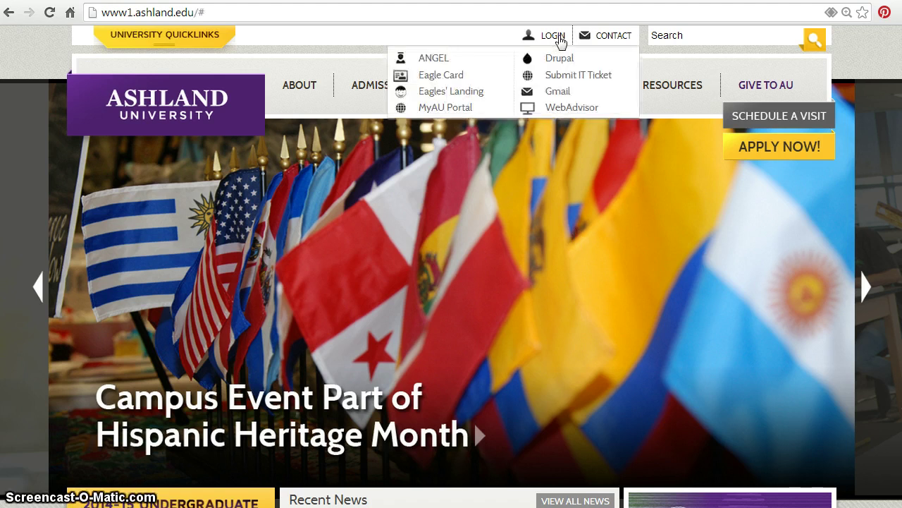
{"action": "left_click", "coordinate": [571, 98]}
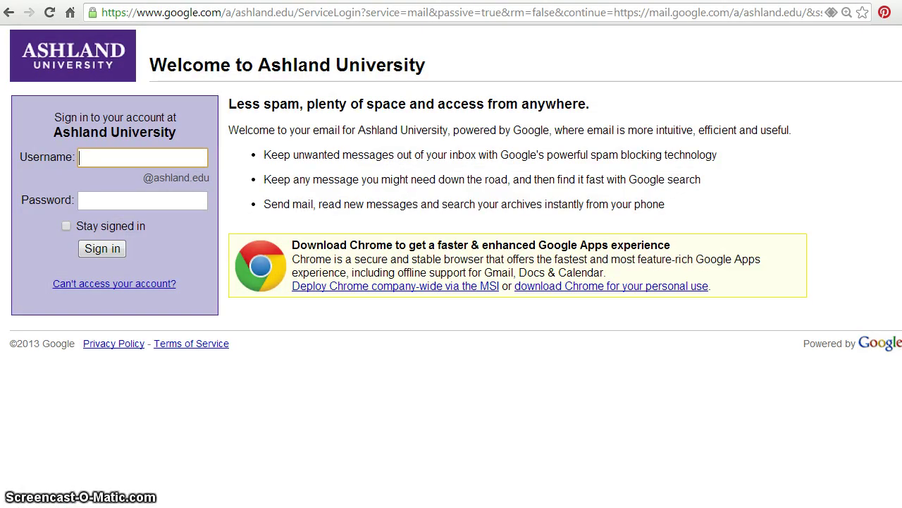
- Sign in with the university username and password to reach the Gmail inbox
{"action": "type", "text": "yourname"}
{"action": "key", "text": "Tab"}
{"action": "type", "text": "*******"}
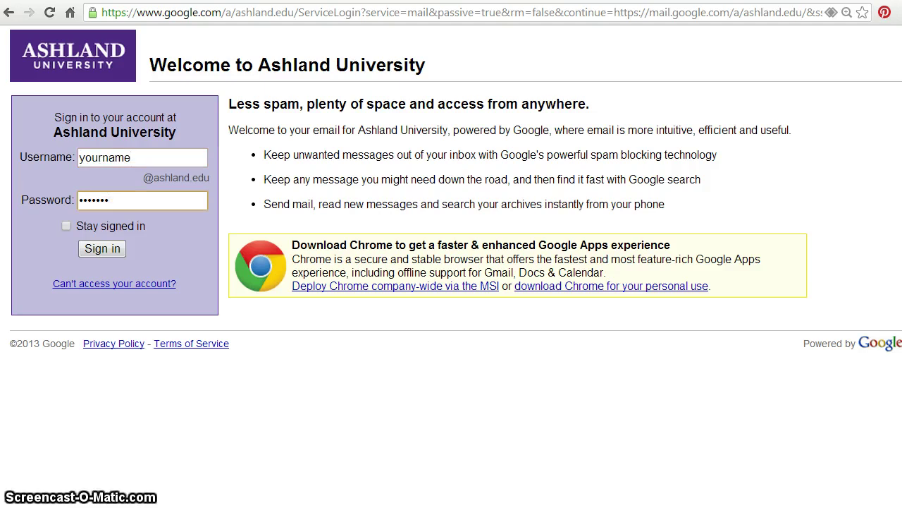
{"action": "key", "text": "Return"}
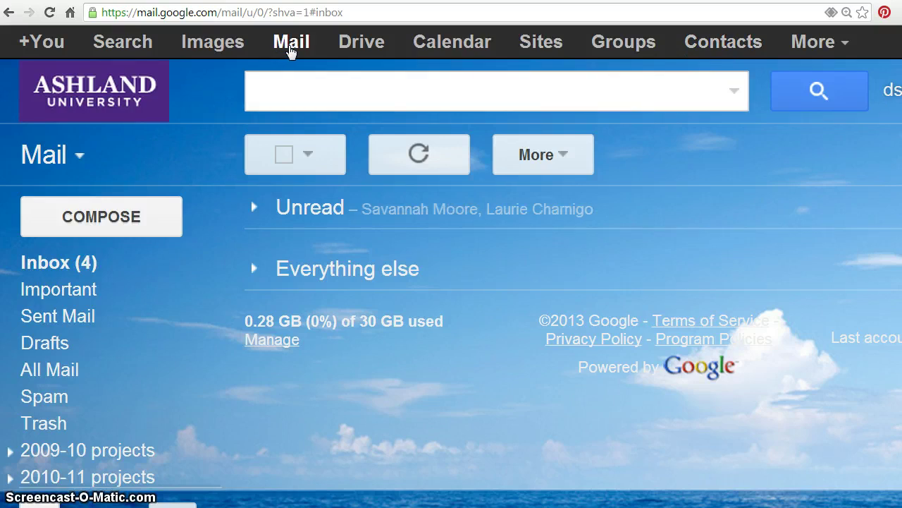
- Switch to Google Drive and create a new Form from the CREATE menu
{"action": "left_click", "coordinate": [358, 46]}
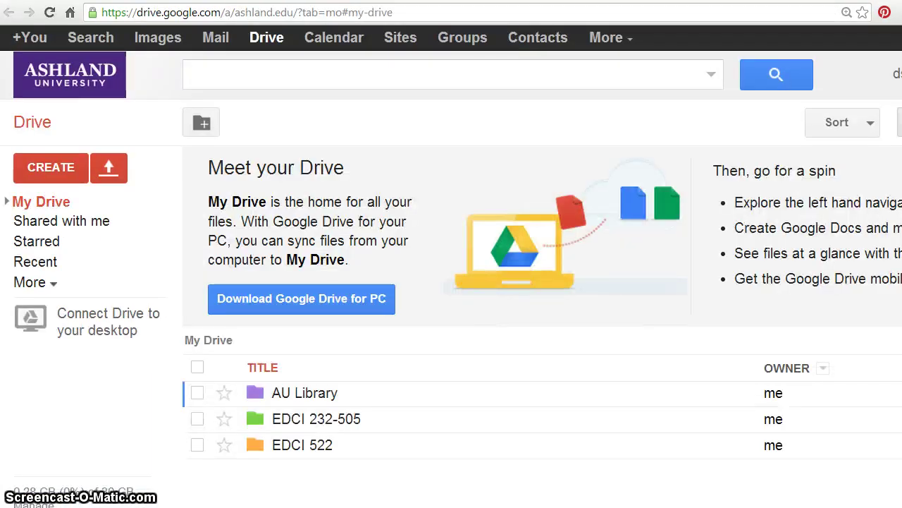
{"action": "scroll", "coordinate": [80, 337], "scroll_direction": "right", "scroll_amount": 4}
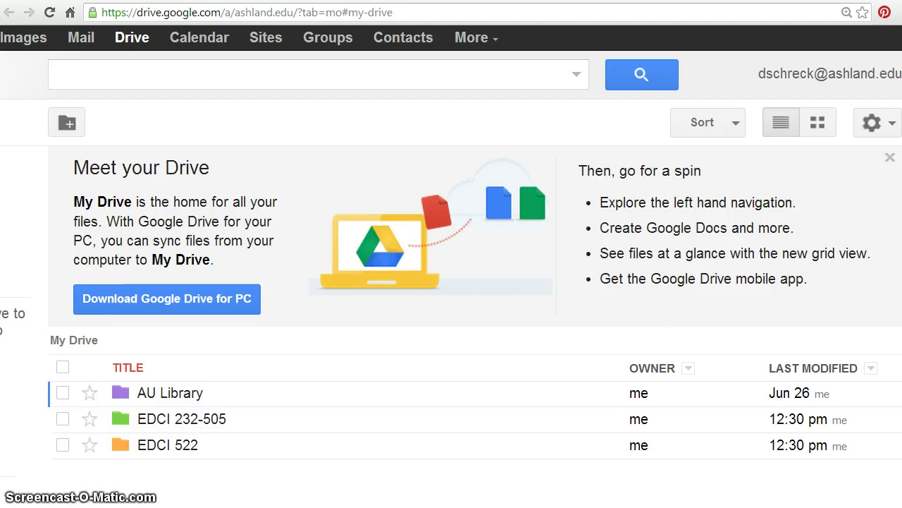
{"action": "scroll", "coordinate": [451, 282], "scroll_direction": "left", "scroll_amount": 4}
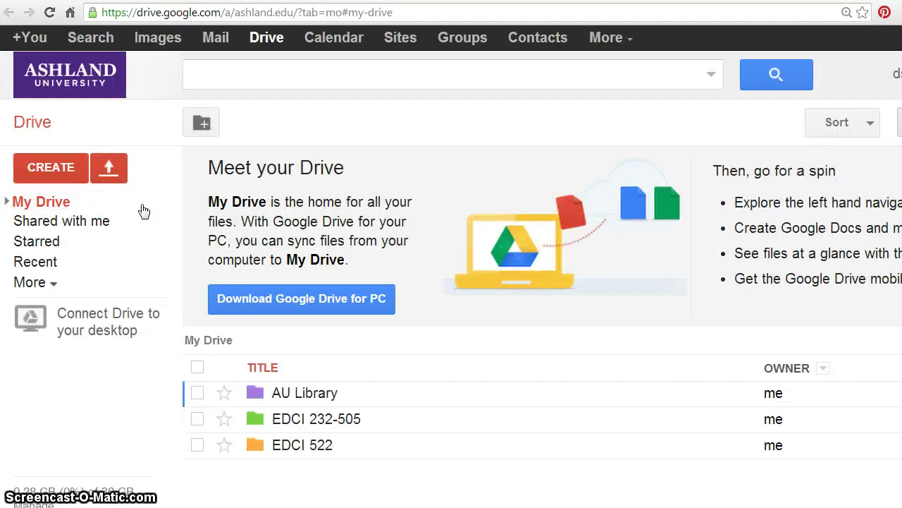
{"action": "left_click", "coordinate": [65, 175]}
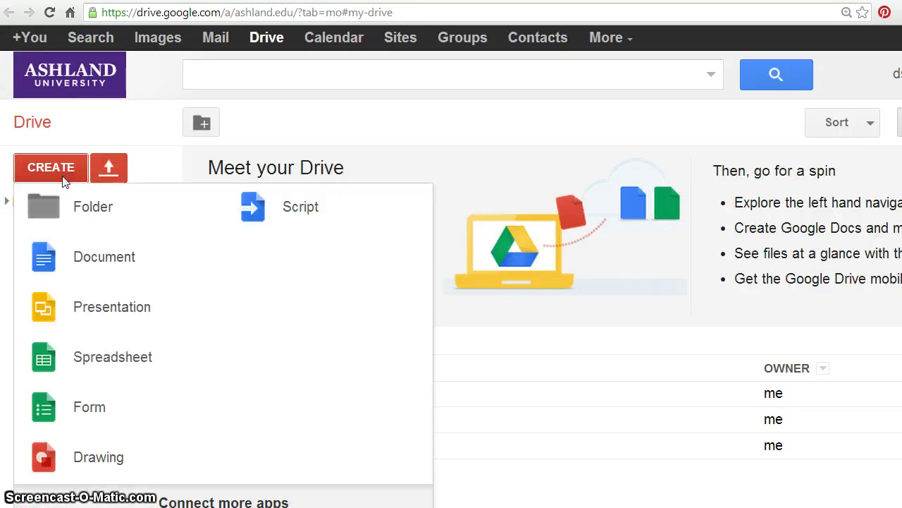
{"action": "left_click", "coordinate": [94, 413]}
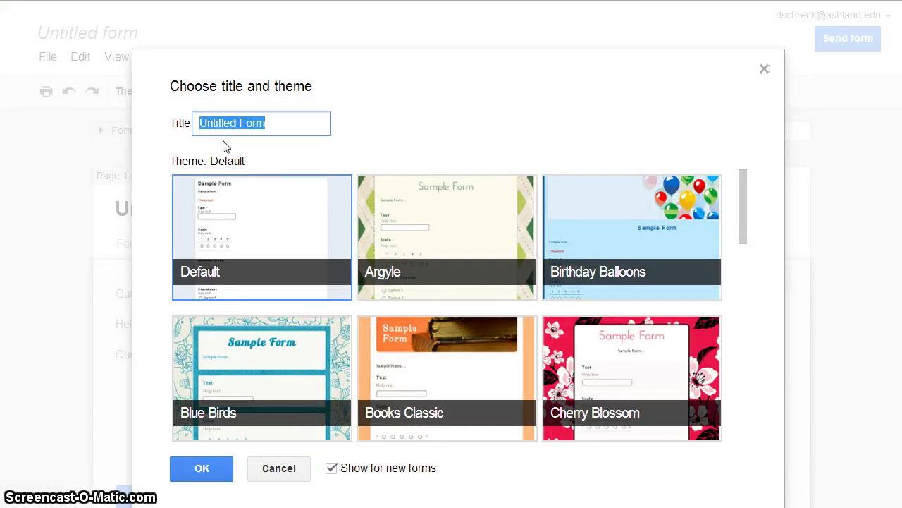
- Title the form 'World History, The Modern Era: Chapter 9 Quiz' and apply the Header (Gray) theme
{"action": "key", "text": "BackSpace"}
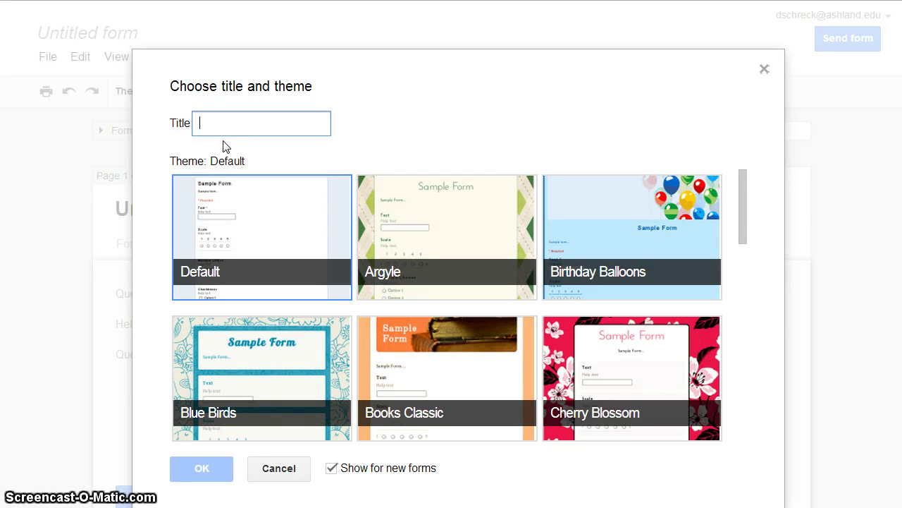
{"action": "key", "text": "ctrl+v"}
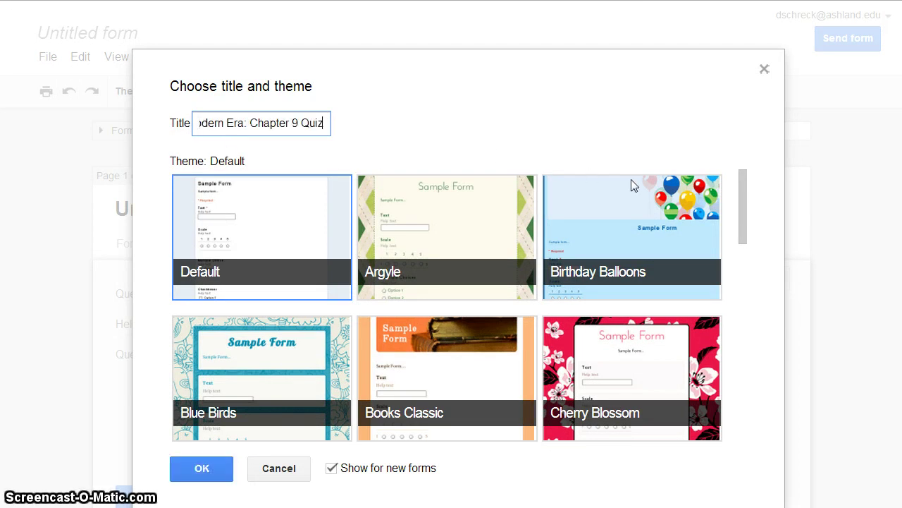
{"action": "left_click_drag", "start_coordinate": [742, 222], "coordinate": [741, 336]}
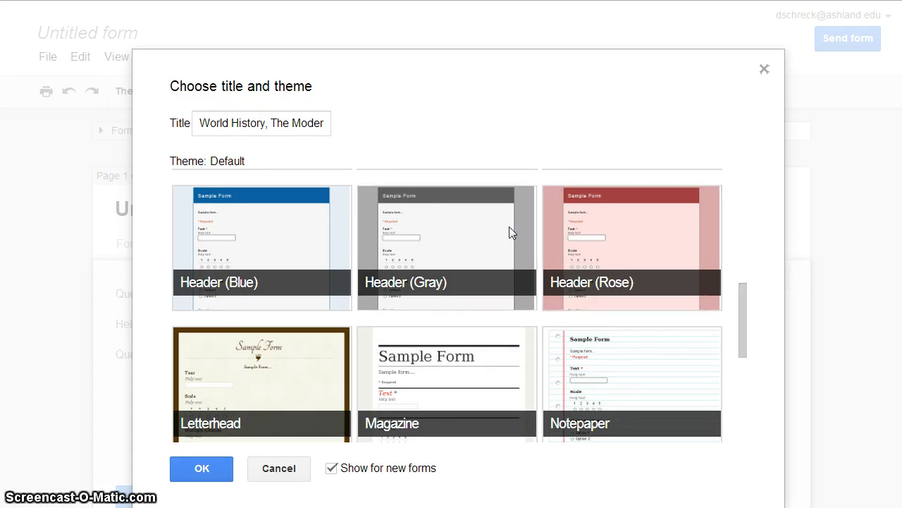
{"action": "scroll", "coordinate": [515, 218], "scroll_direction": "up", "scroll_amount": 1}
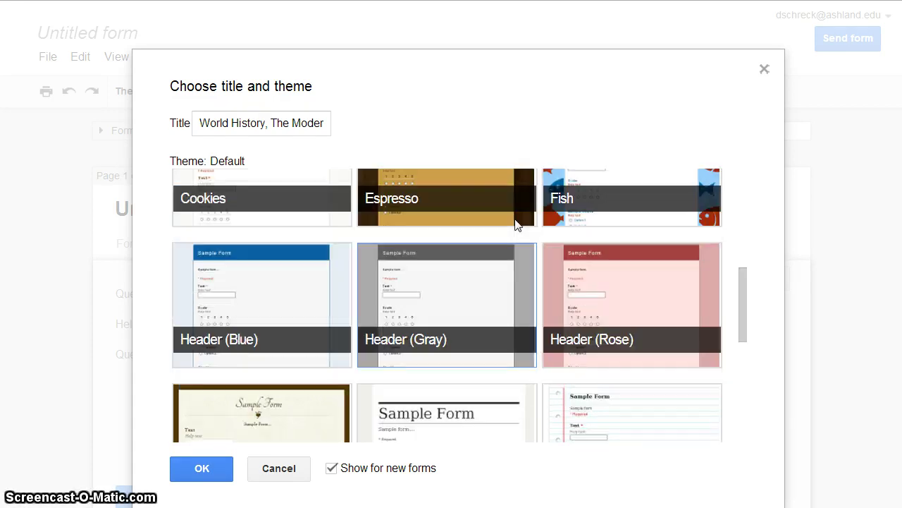
{"action": "left_click", "coordinate": [509, 259]}
{"action": "left_click", "coordinate": [212, 469]}
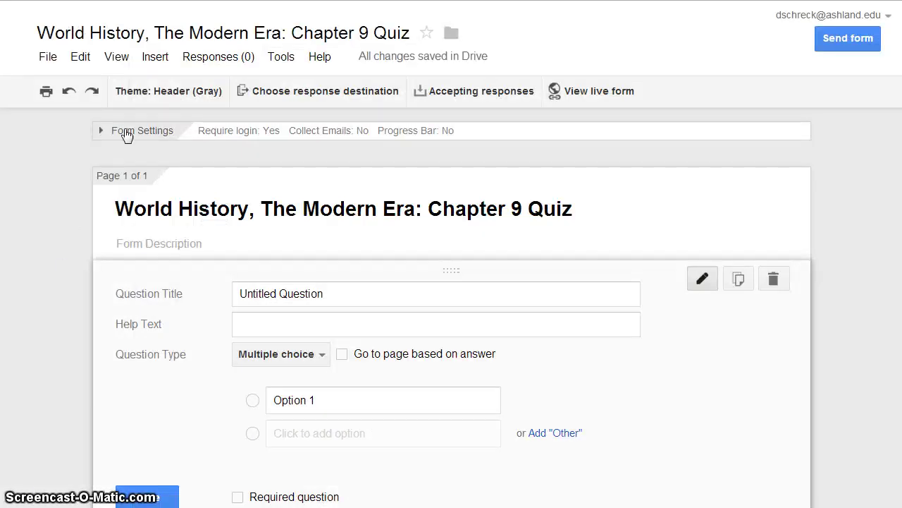
{"action": "left_click", "coordinate": [167, 91]}
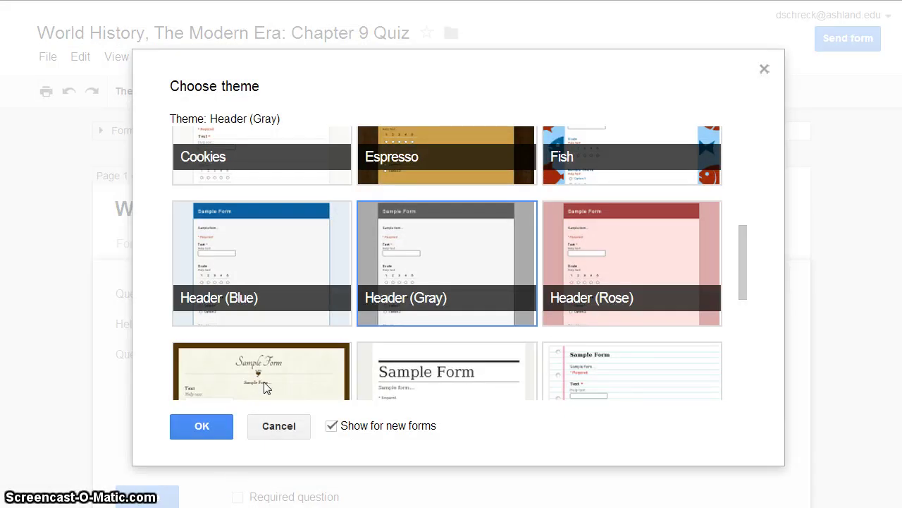
{"action": "left_click", "coordinate": [215, 434]}
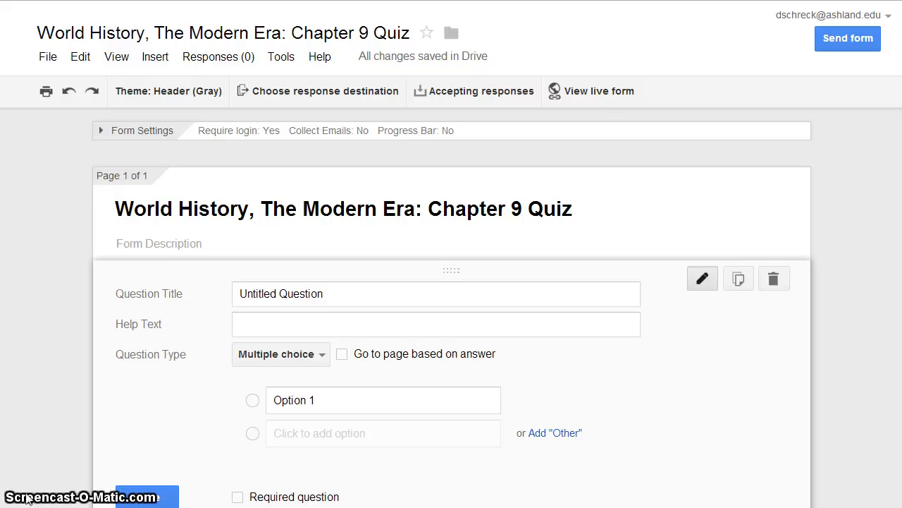
- Uncheck Require Ashland University login in Form Settings and confirm the warning
{"action": "left_click", "coordinate": [141, 131]}
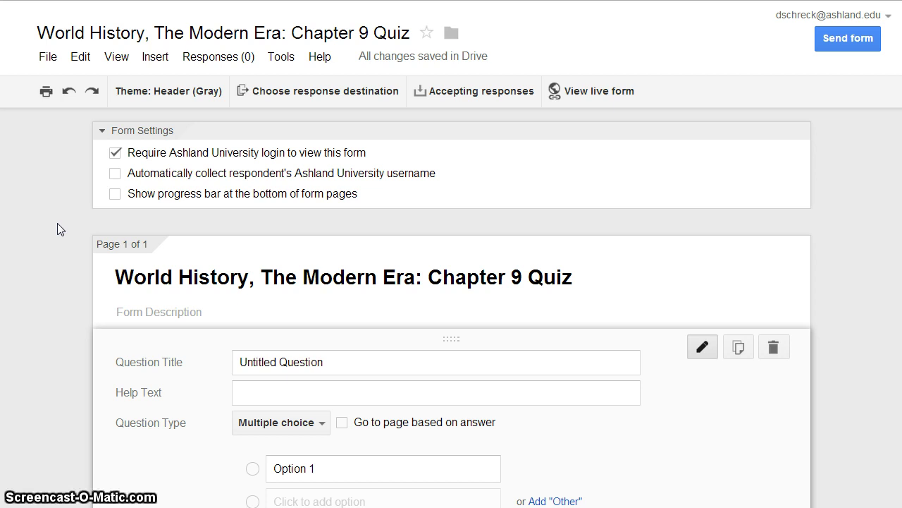
{"action": "left_click", "coordinate": [115, 154]}
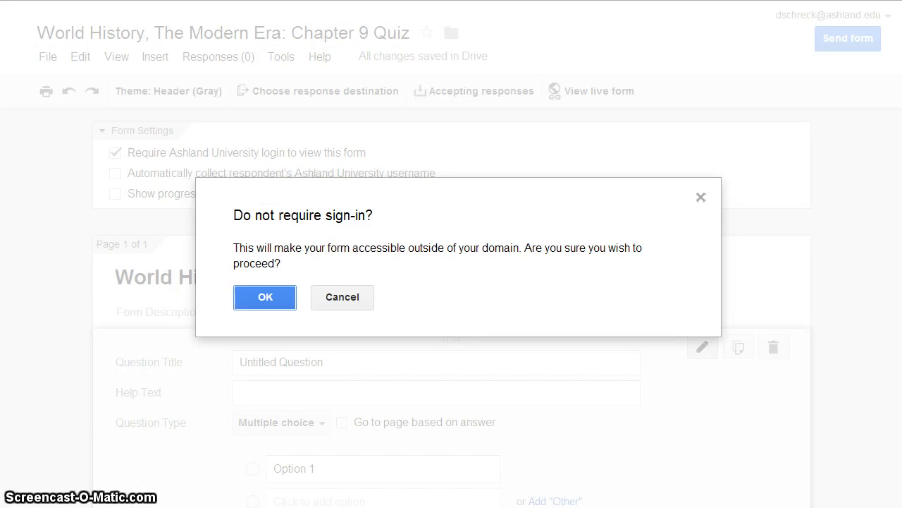
{"action": "left_click", "coordinate": [256, 296]}
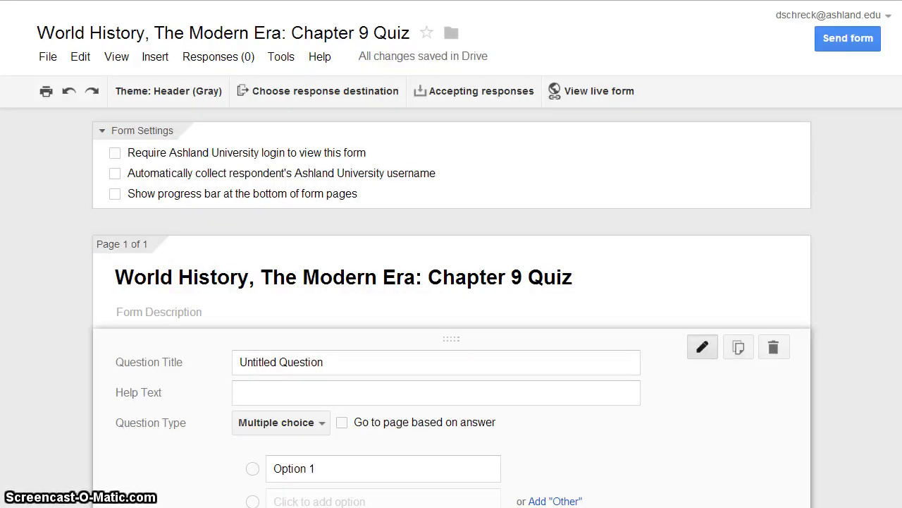
{"action": "left_click", "coordinate": [143, 134]}
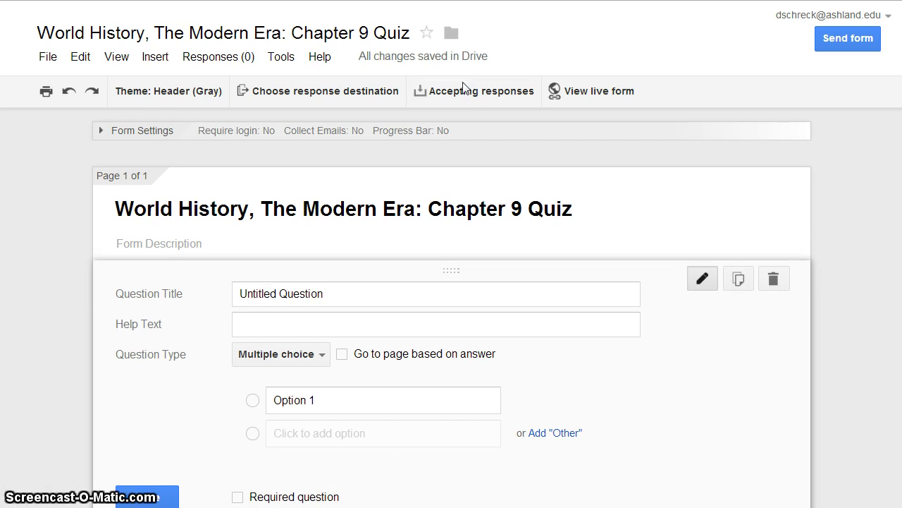
{"action": "mouse_move", "coordinate": [476, 62]}
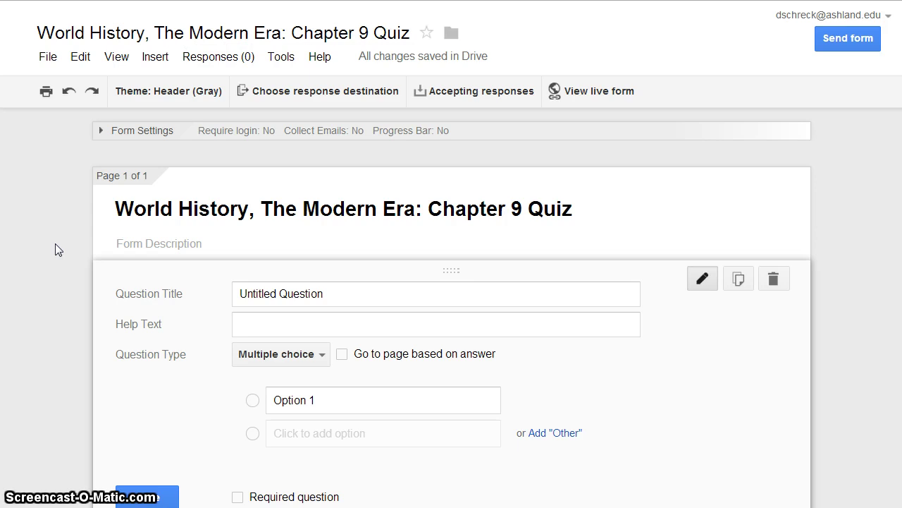
{"action": "left_click", "coordinate": [590, 210]}
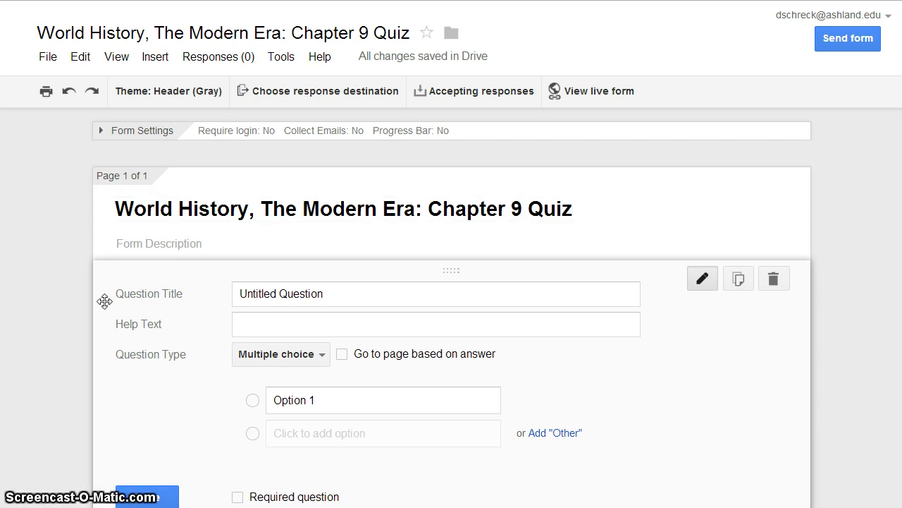
{"action": "left_click", "coordinate": [131, 242]}
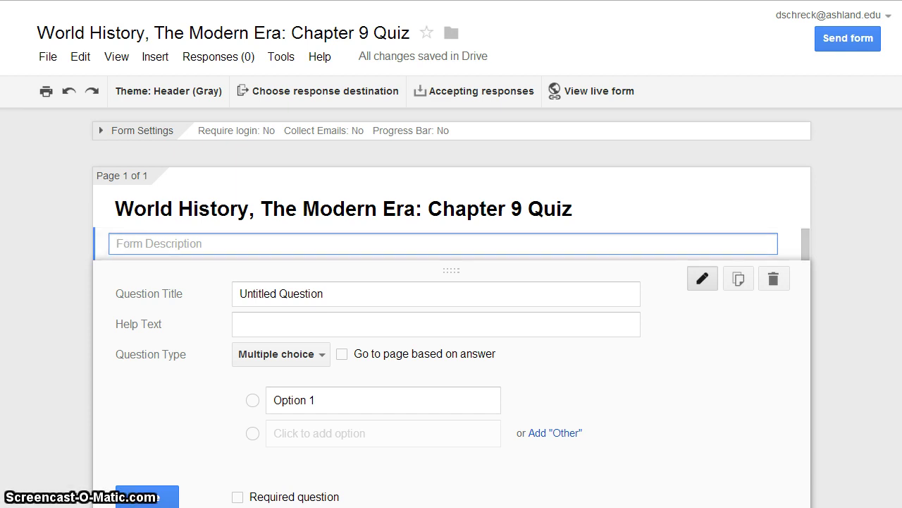
{"action": "key", "text": "ctrl+v"}
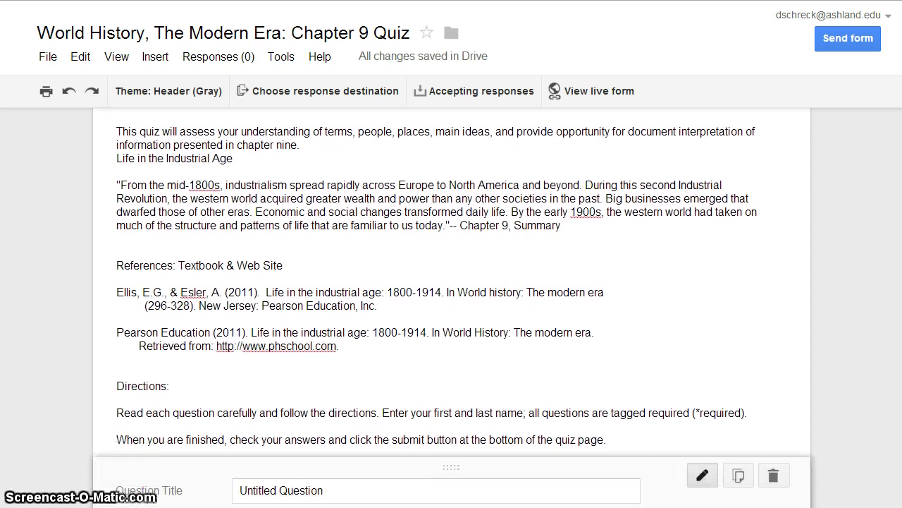
{"action": "scroll", "coordinate": [897, 318], "scroll_direction": "down", "scroll_amount": 2}
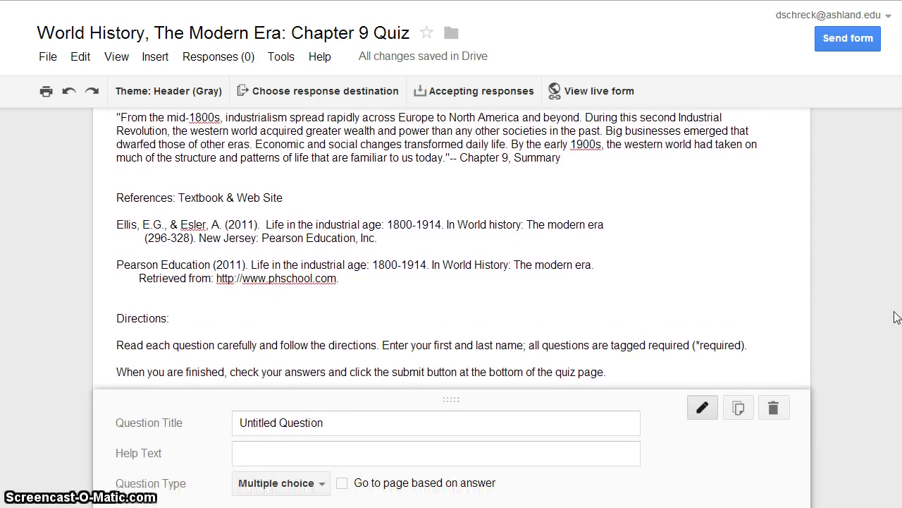
{"action": "scroll", "coordinate": [897, 317], "scroll_direction": "down", "scroll_amount": 3}
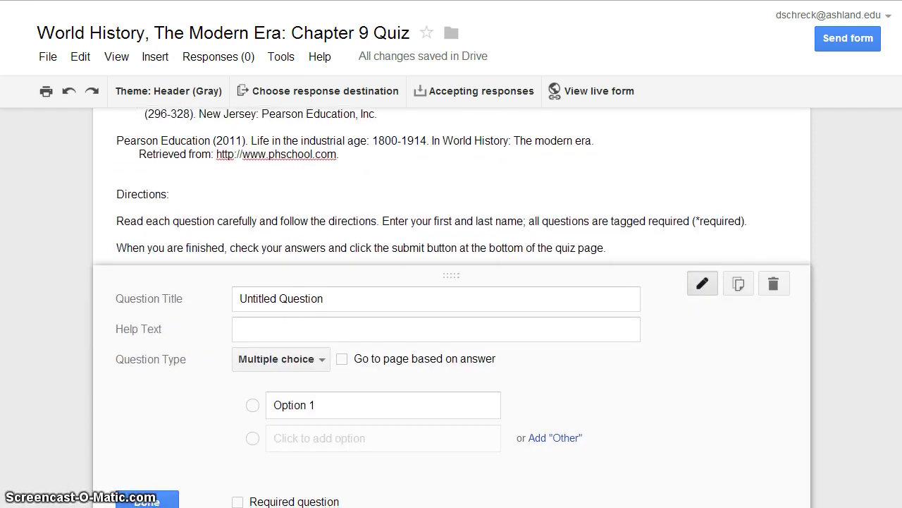
{"action": "scroll", "coordinate": [453, 307], "scroll_direction": "down", "scroll_amount": 3}
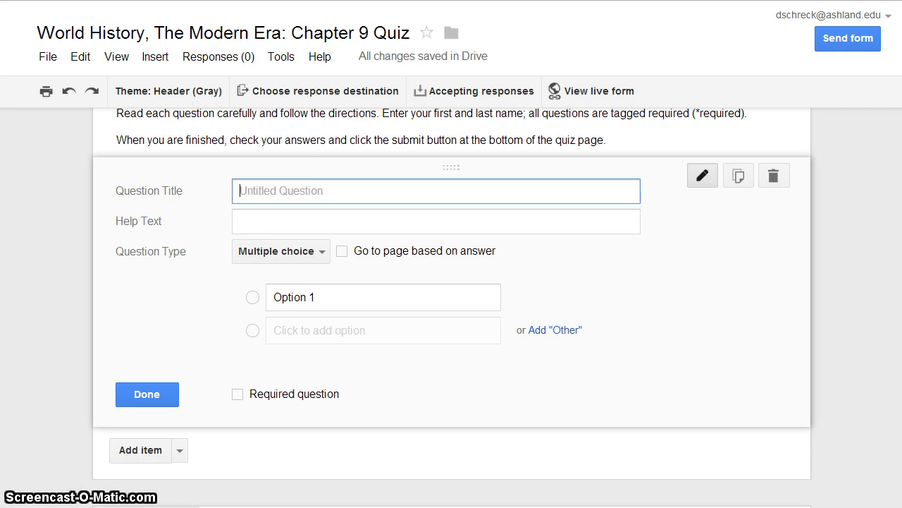
- Make the question a required Text question titled 'First name' with pasted help text
{"action": "type", "text": "First name"}
{"action": "left_click", "coordinate": [239, 223]}
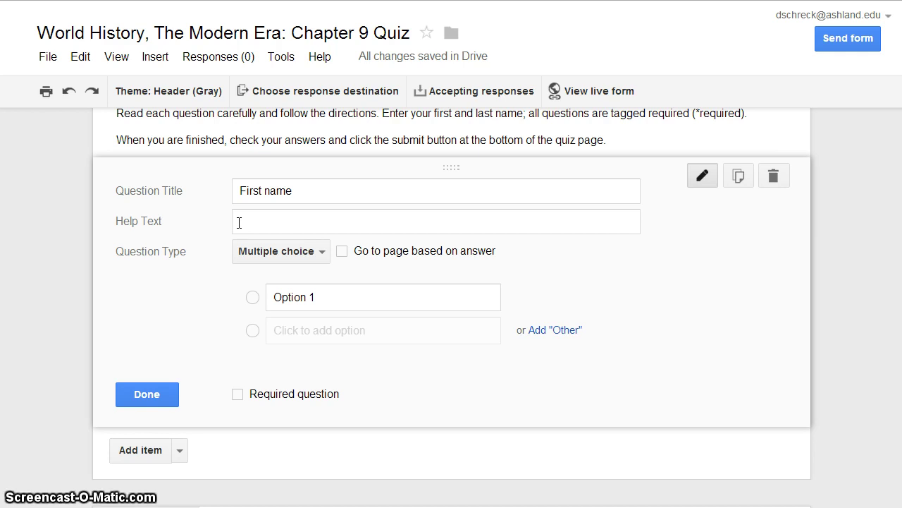
{"action": "left_click", "coordinate": [238, 223]}
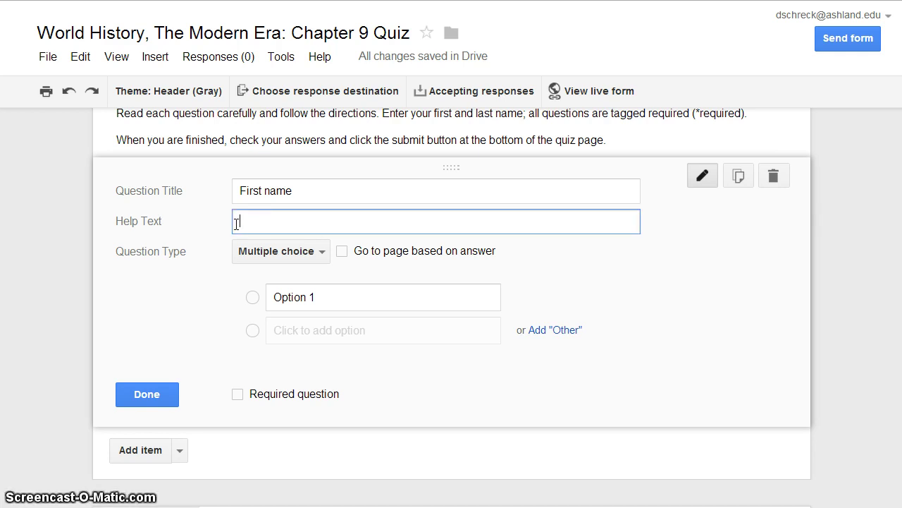
{"action": "type", "text": "Enter your first name in the box below"}
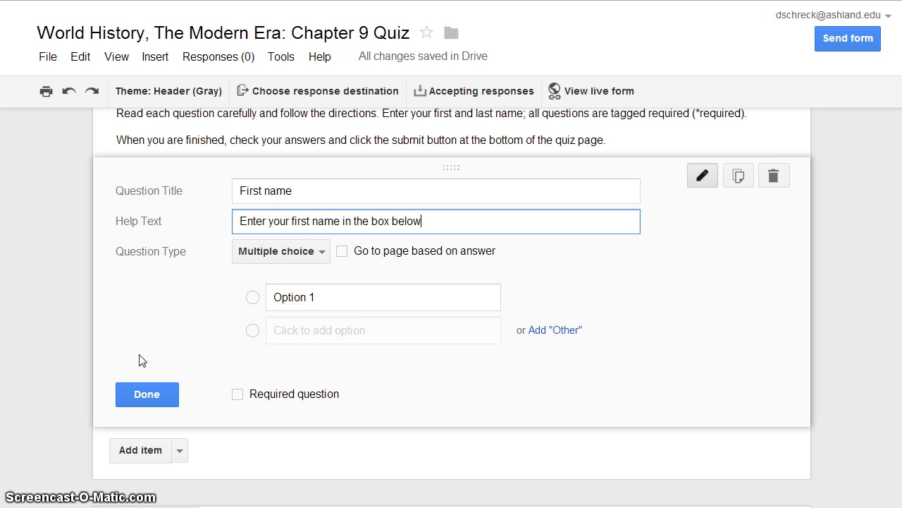
{"action": "left_click", "coordinate": [324, 255]}
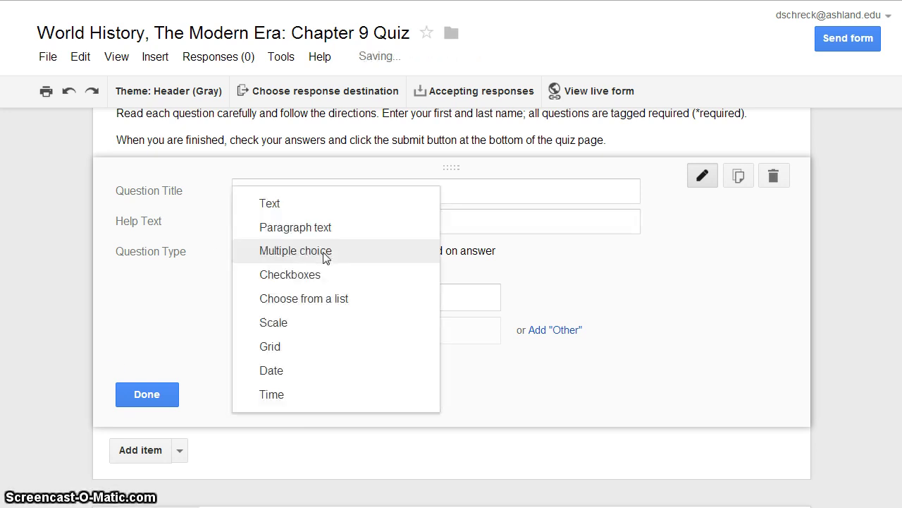
{"action": "left_click", "coordinate": [314, 206]}
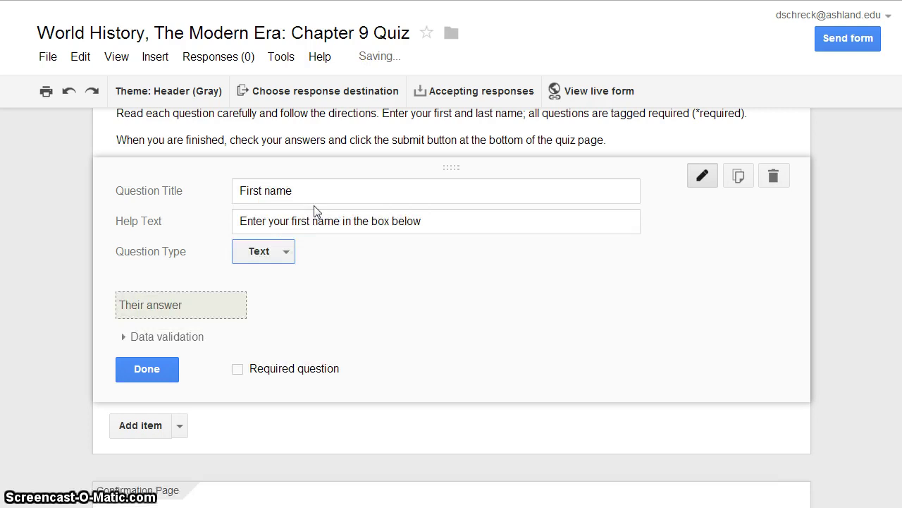
{"action": "left_click", "coordinate": [238, 369]}
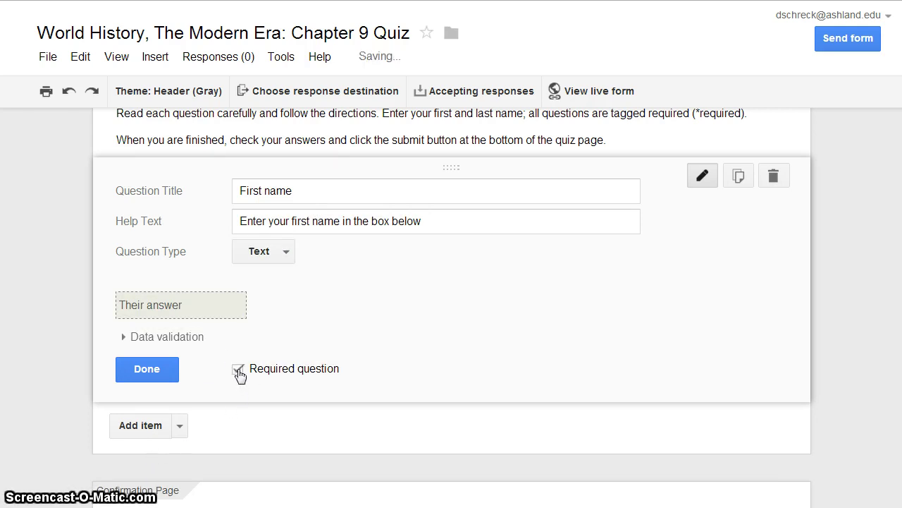
{"action": "left_click", "coordinate": [147, 370]}
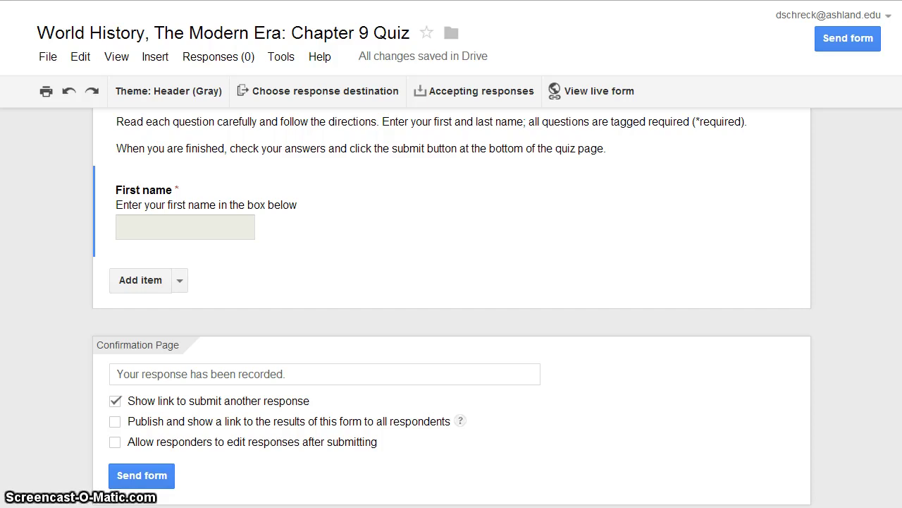
- Add a required Text question titled 'Last name' with the same pasted help text
{"action": "left_click", "coordinate": [178, 284]}
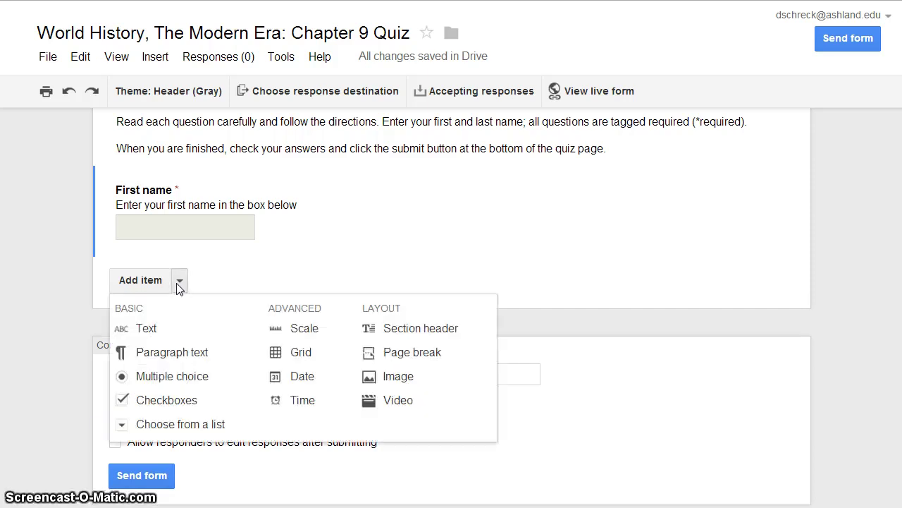
{"action": "left_click", "coordinate": [165, 333]}
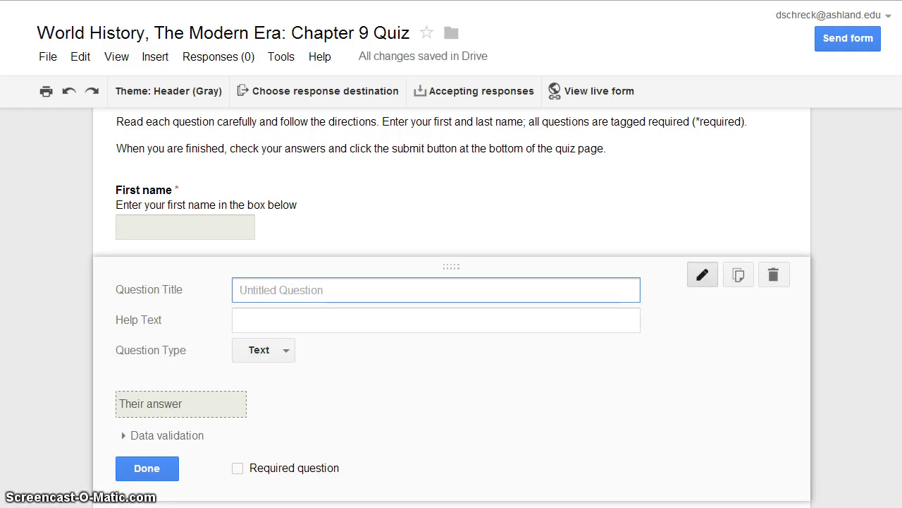
{"action": "type", "text": "Last name"}
{"action": "left_click", "coordinate": [252, 318]}
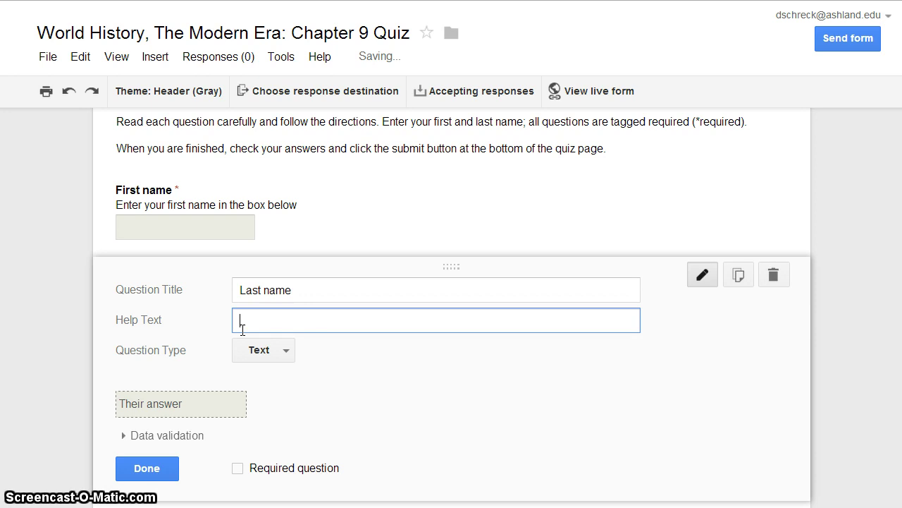
{"action": "type", "text": "Enter your first name in the box below"}
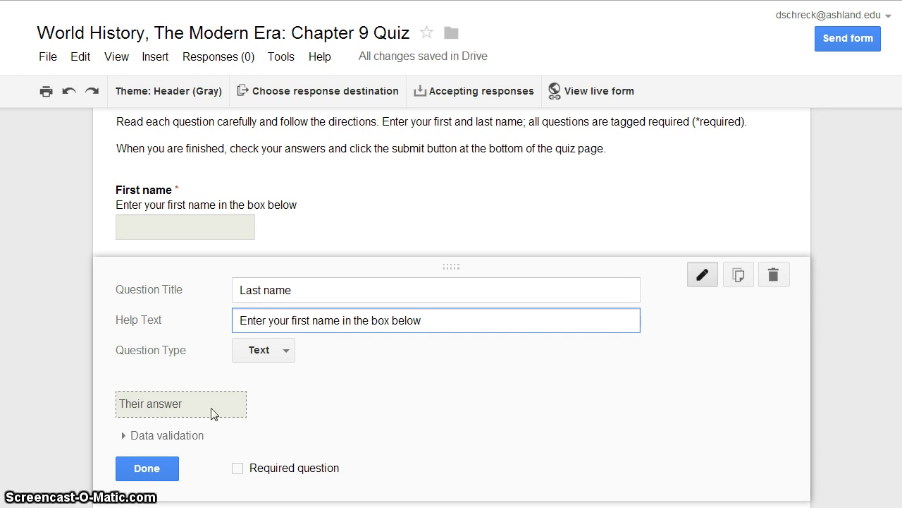
{"action": "left_click", "coordinate": [238, 469]}
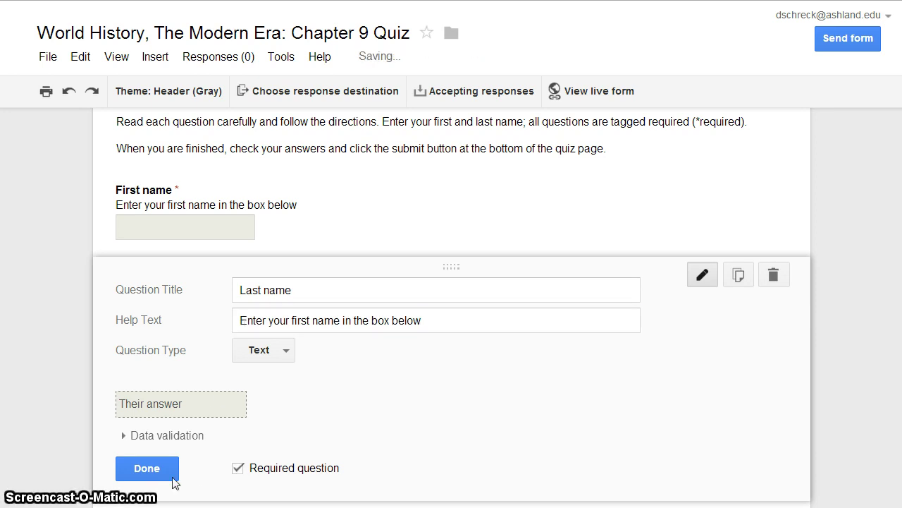
{"action": "left_click", "coordinate": [147, 468]}
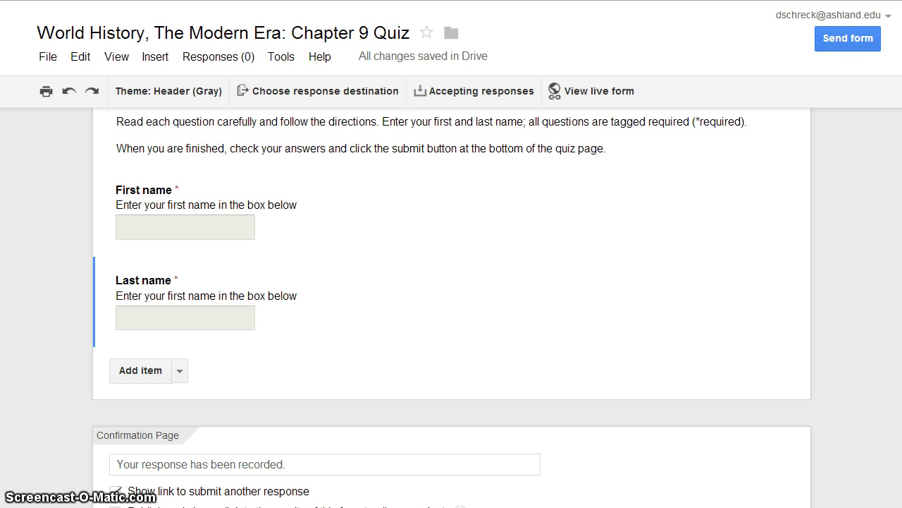
{"action": "scroll", "coordinate": [452, 303], "scroll_direction": "down", "scroll_amount": 2}
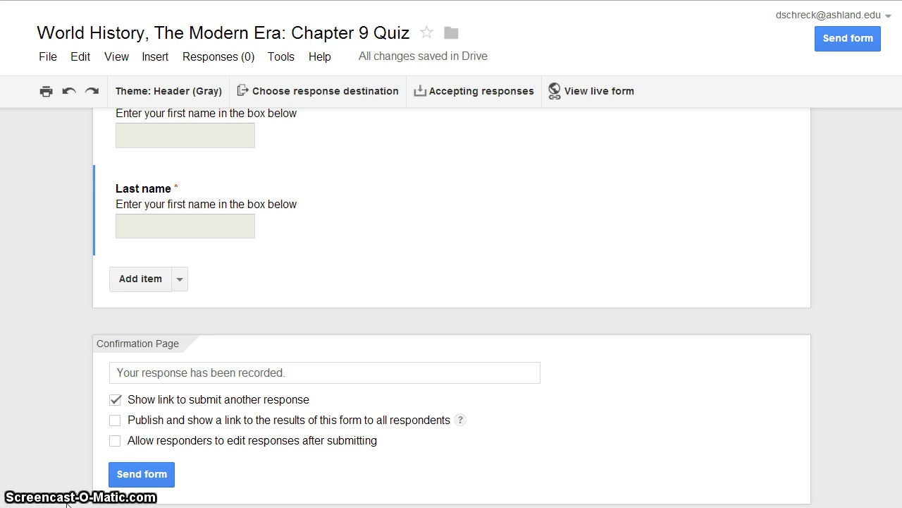
- Open the Add item dropdown listing the available question types
{"action": "left_click", "coordinate": [180, 280]}
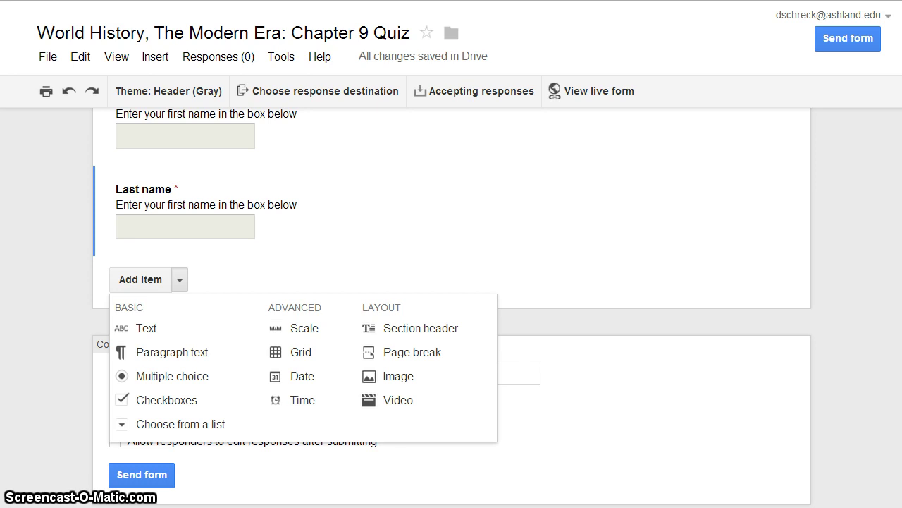
- Add a Checkboxes question with the pasted quiz question and help text 'Select the best anser'
{"action": "key", "text": "Escape"}
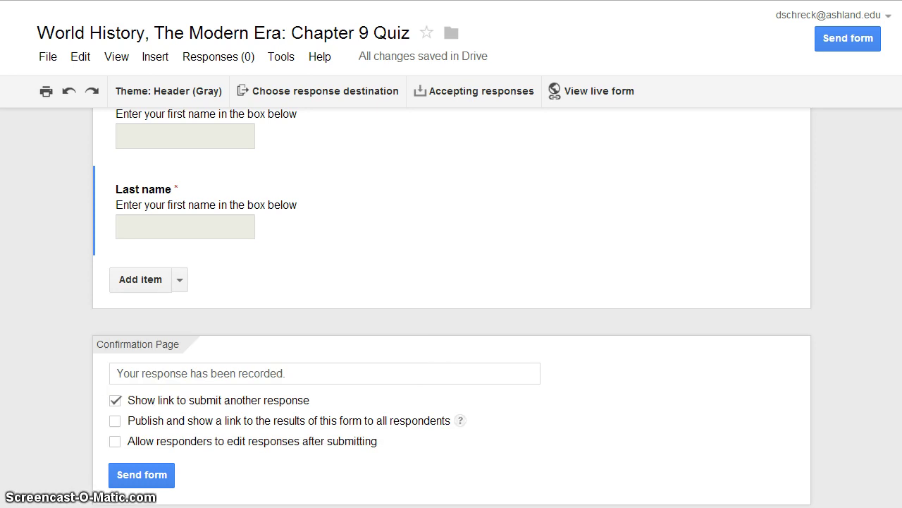
{"action": "left_click", "coordinate": [180, 283]}
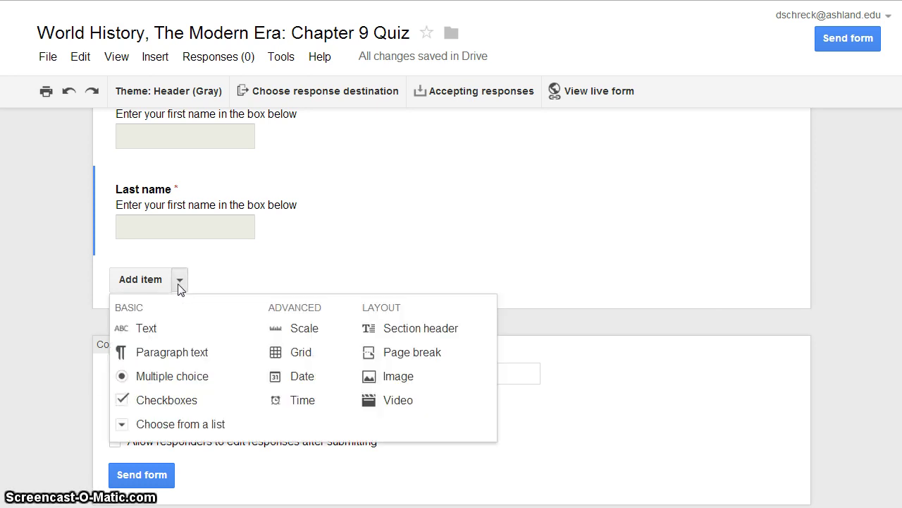
{"action": "left_click", "coordinate": [167, 400]}
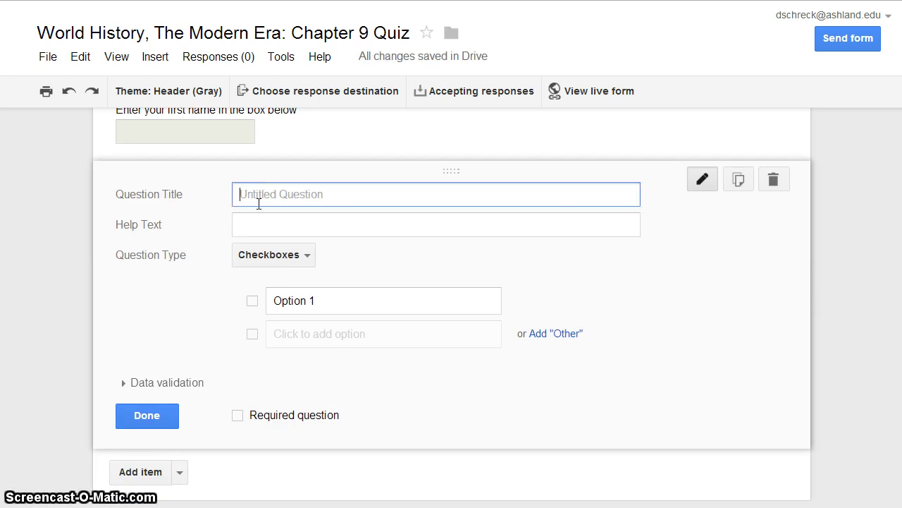
{"action": "type", "text": "What measures the quality and availability of necessities and comforts in a society? *"}
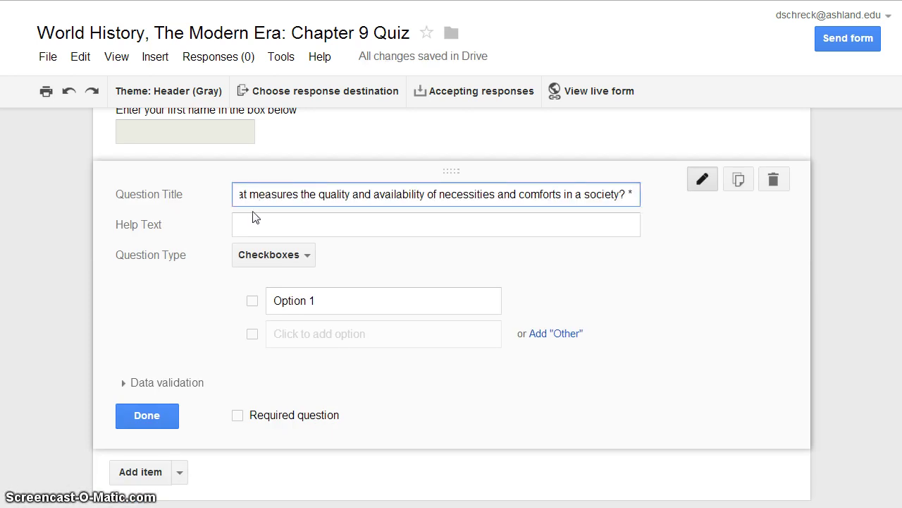
{"action": "left_click", "coordinate": [240, 225]}
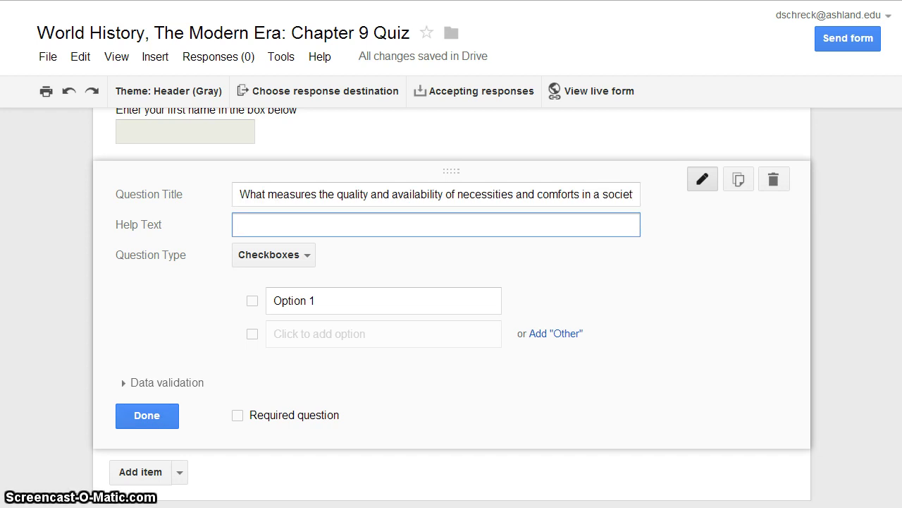
{"action": "type", "text": "Select the best anser"}
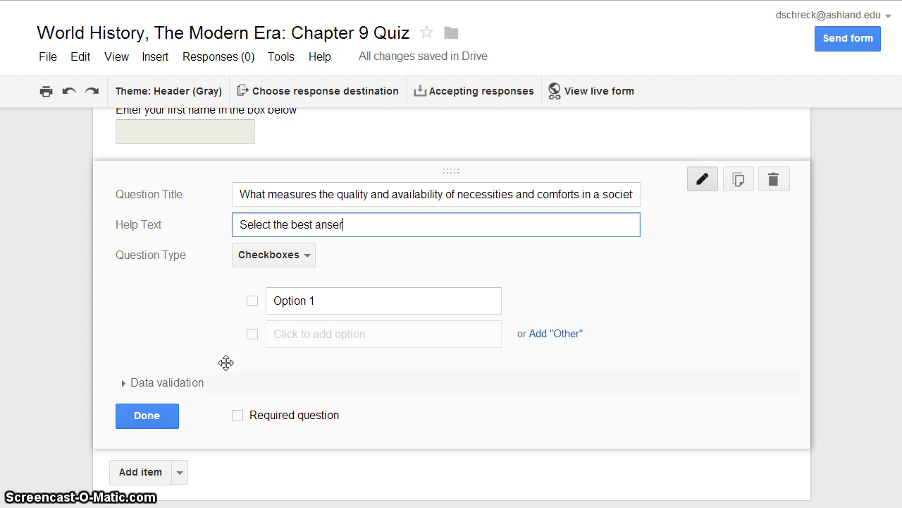
- Give it choices 'Cult of domesticity' and 'Standard of living' and make it required
{"action": "left_click", "coordinate": [304, 307]}
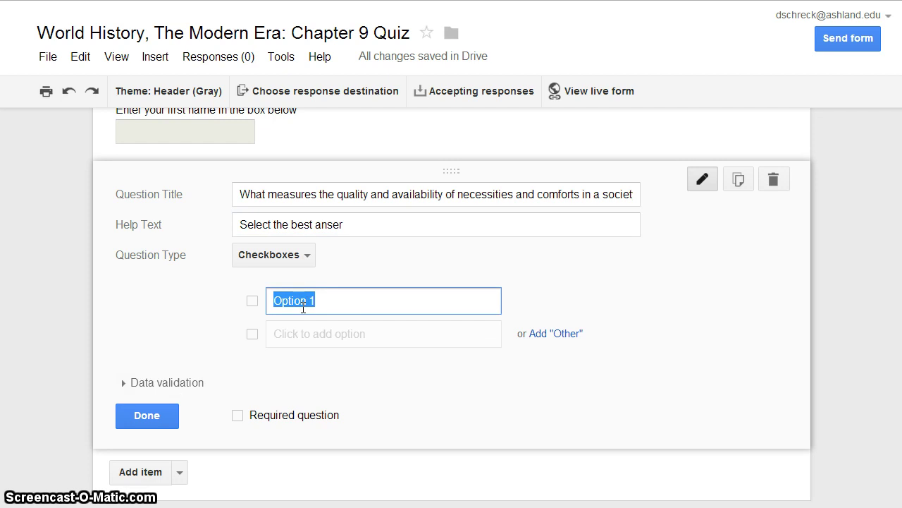
{"action": "type", "text": "Cult of domesticity"}
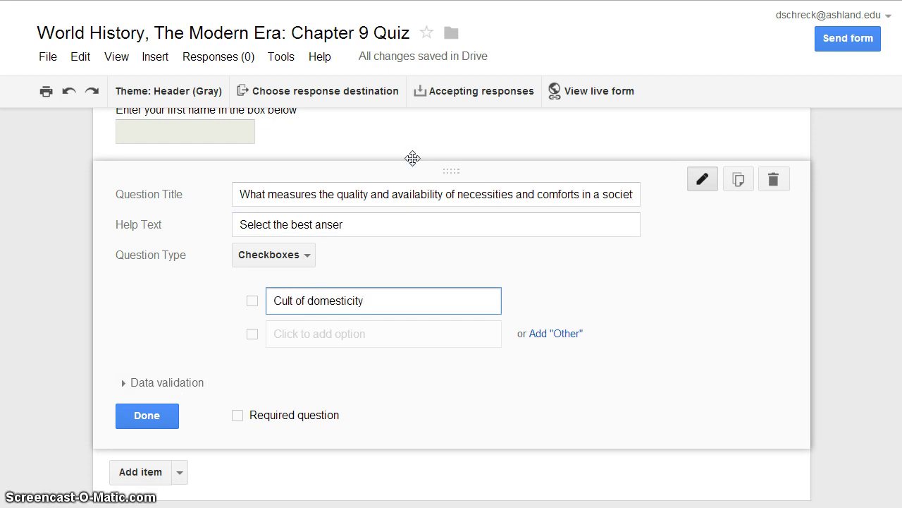
{"action": "left_click", "coordinate": [336, 333]}
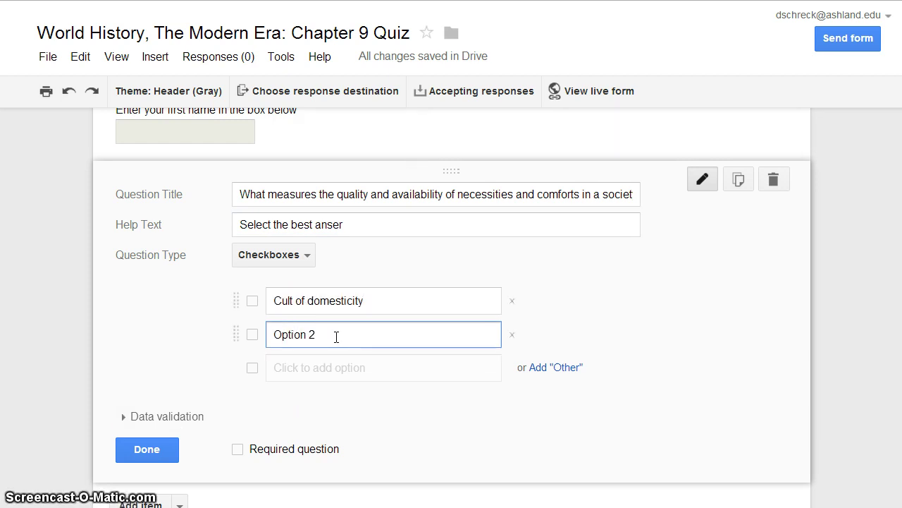
{"action": "key", "text": "BackSpace"}
{"action": "key", "text": "BackSpace"}
{"action": "key", "text": "BackSpace"}
{"action": "key", "text": "BackSpace"}
{"action": "key", "text": "BackSpace"}
{"action": "key", "text": "BackSpace"}
{"action": "key", "text": "BackSpace"}
{"action": "key", "text": "BackSpace"}
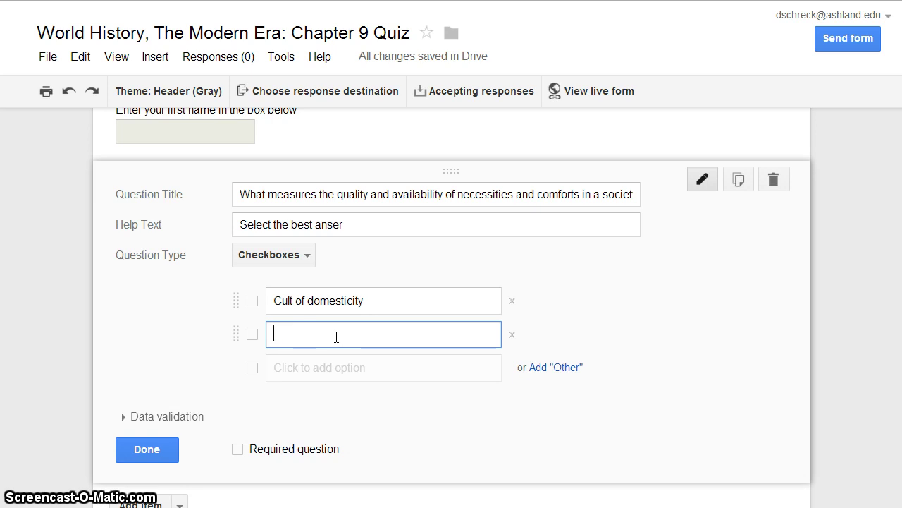
{"action": "type", "text": "Standard of living"}
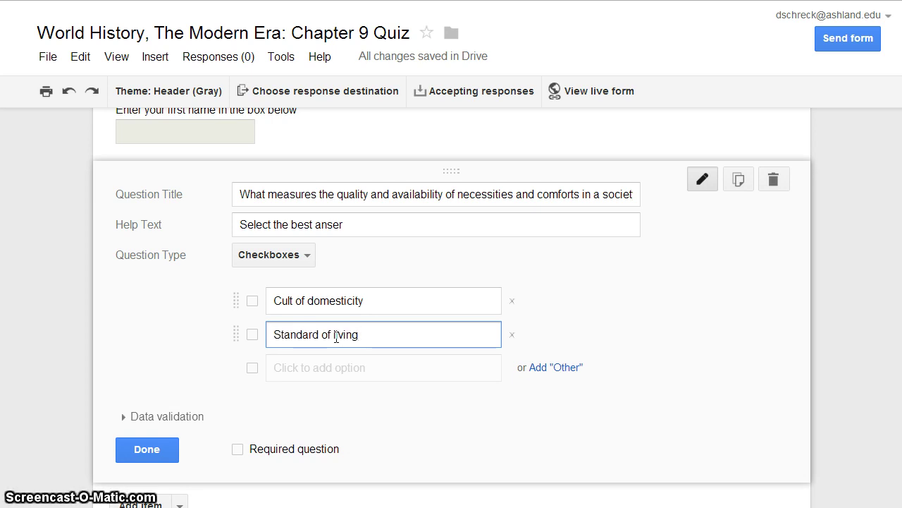
{"action": "left_click", "coordinate": [239, 450]}
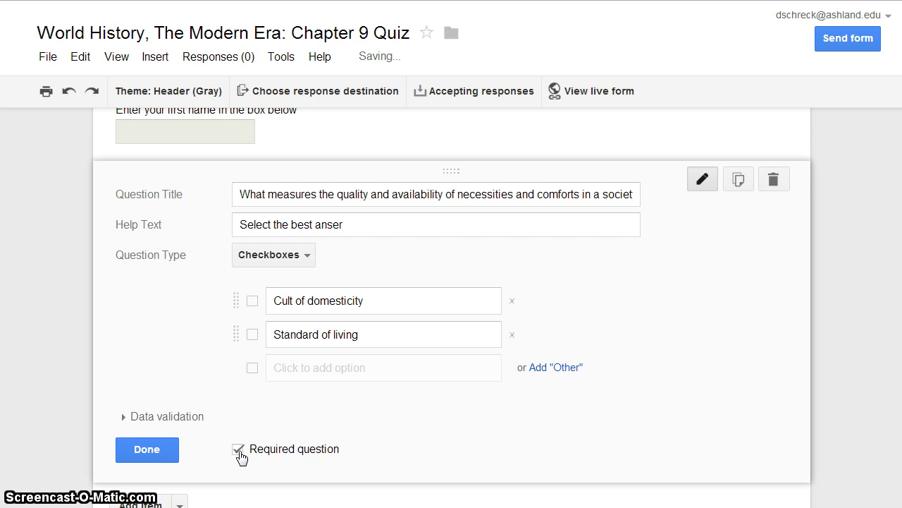
{"action": "left_click", "coordinate": [147, 450]}
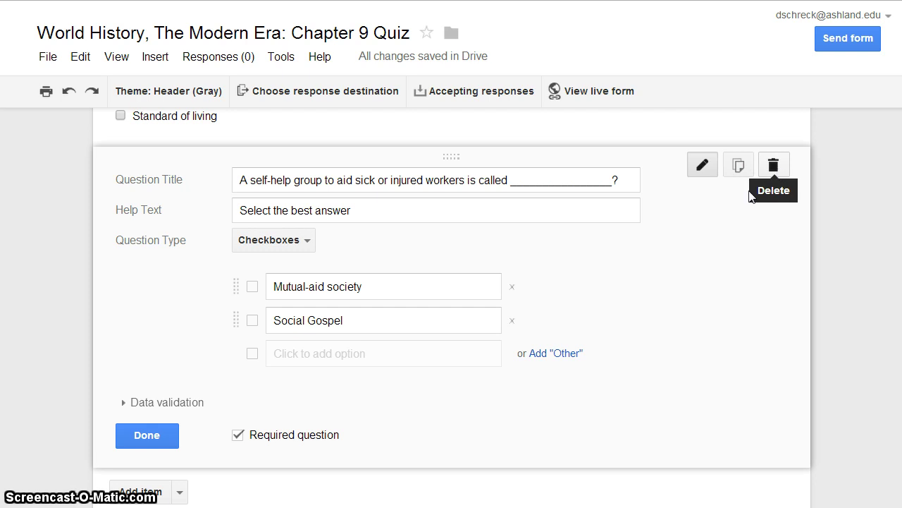
- Close the self-help group question editor and scroll down toward the Confirmation Page
{"action": "left_click", "coordinate": [160, 439]}
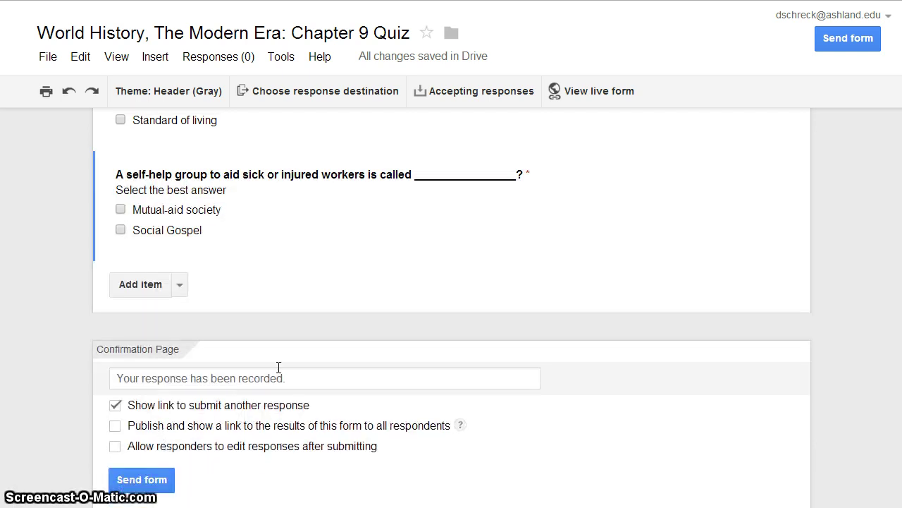
{"action": "scroll", "coordinate": [359, 359], "scroll_direction": "up", "scroll_amount": 3}
{"action": "left_click_drag", "start_coordinate": [356, 392], "coordinate": [409, 376]}
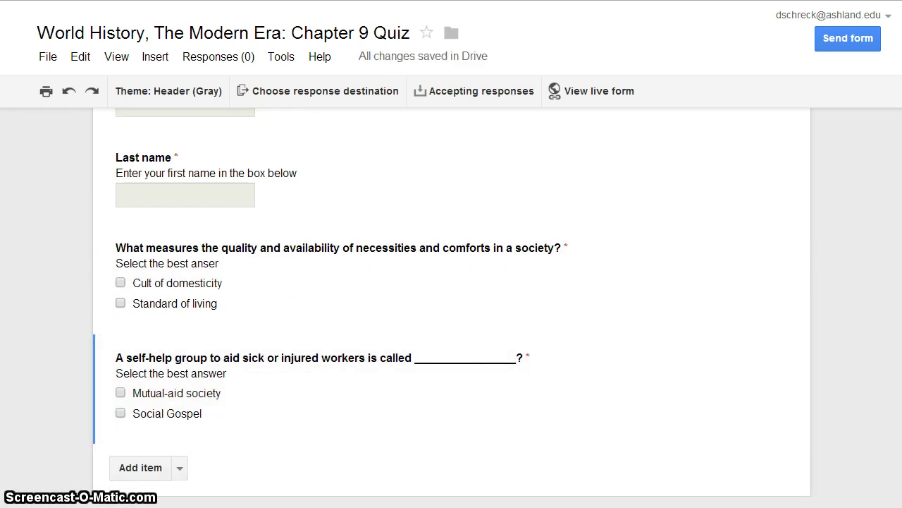
{"action": "scroll", "coordinate": [31, 465], "scroll_direction": "down", "scroll_amount": 5}
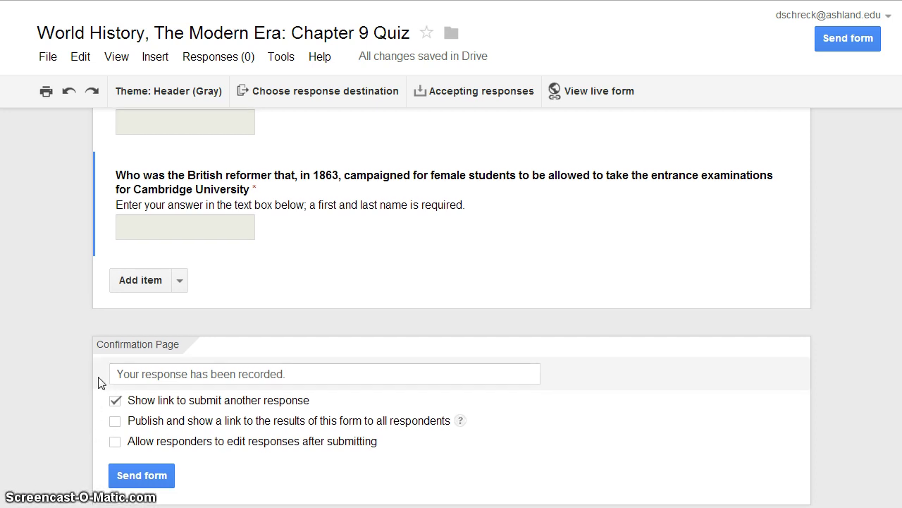
- Replace the confirmation message with "Your answers have been recorded! Great job."
{"action": "left_click", "coordinate": [363, 379]}
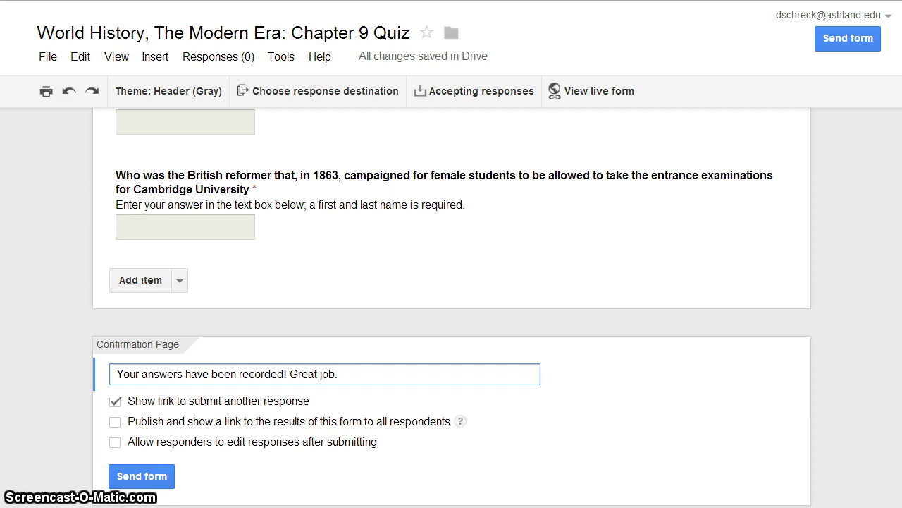
{"action": "scroll", "coordinate": [625, 127], "scroll_direction": "up", "scroll_amount": 15}
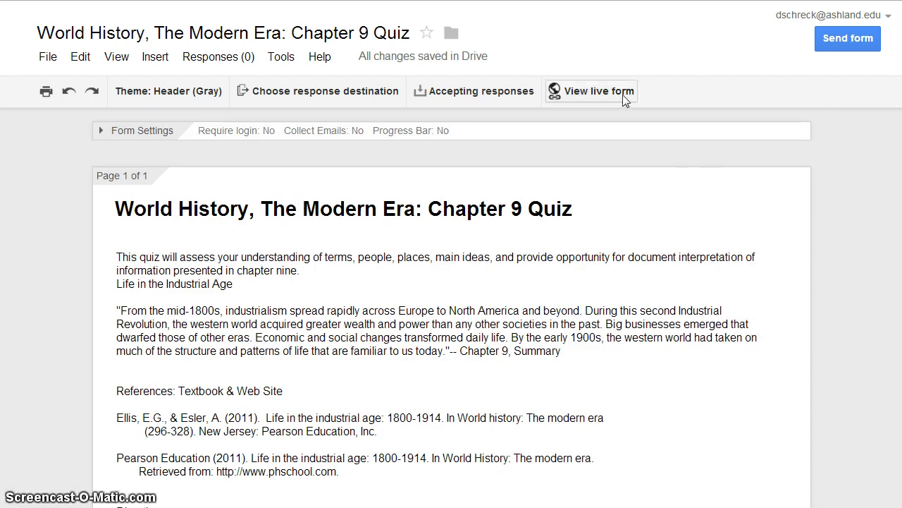
{"action": "left_click", "coordinate": [622, 95]}
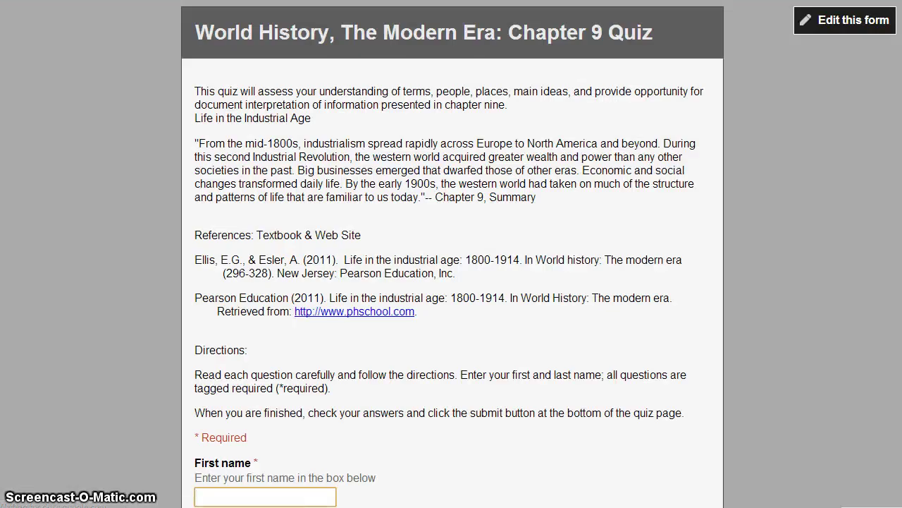
{"action": "key", "text": "ctrl+plus"}
{"action": "key", "text": "ctrl+plus"}
{"action": "key", "text": "ctrl+plus"}
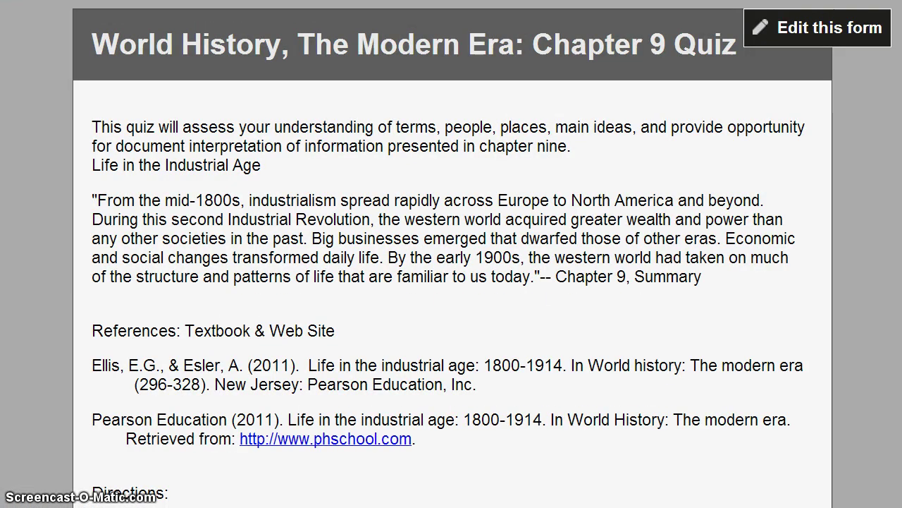
{"action": "scroll", "coordinate": [900, 193], "scroll_direction": "down", "scroll_amount": 5}
{"action": "scroll", "coordinate": [900, 192], "scroll_direction": "down", "scroll_amount": 5}
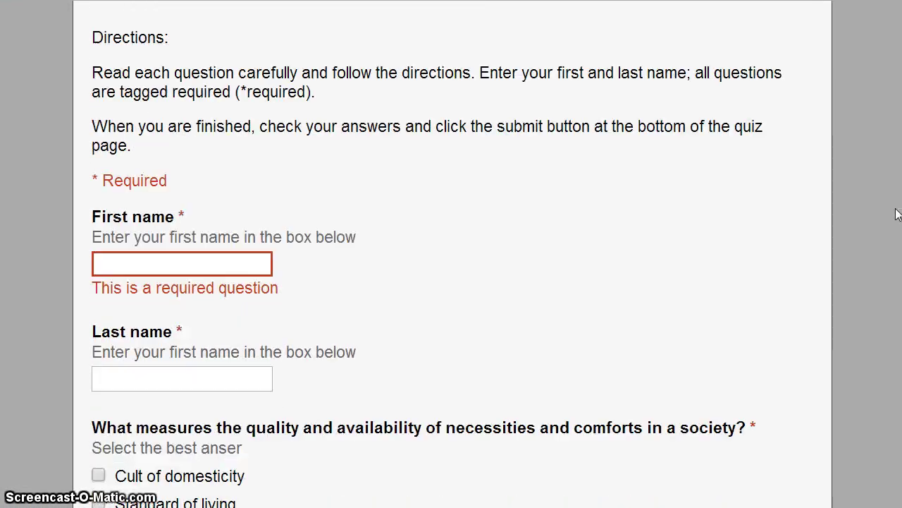
{"action": "scroll", "coordinate": [889, 272], "scroll_direction": "up", "scroll_amount": 10}
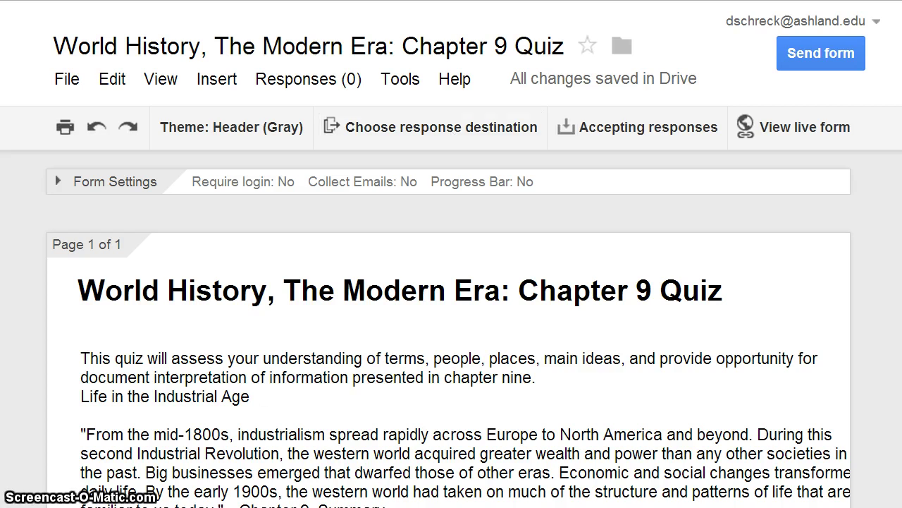
- Link the quiz's responses to a newly created spreadsheet
{"action": "scroll", "coordinate": [452, 282], "scroll_direction": "down", "scroll_amount": 1}
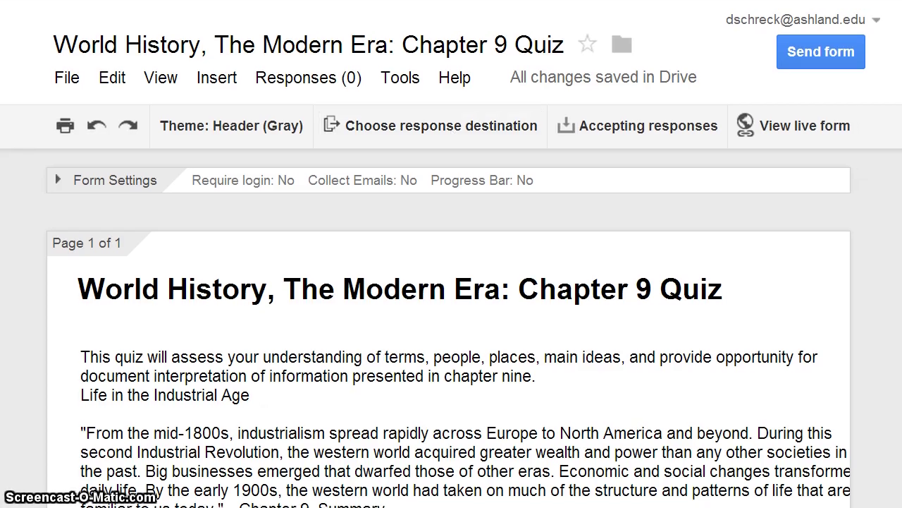
{"action": "left_click", "coordinate": [404, 126]}
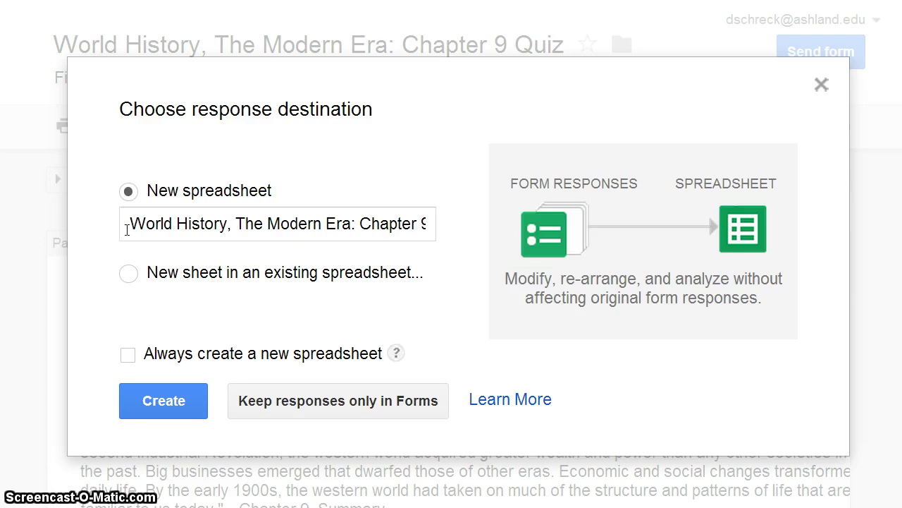
{"action": "left_click", "coordinate": [152, 401]}
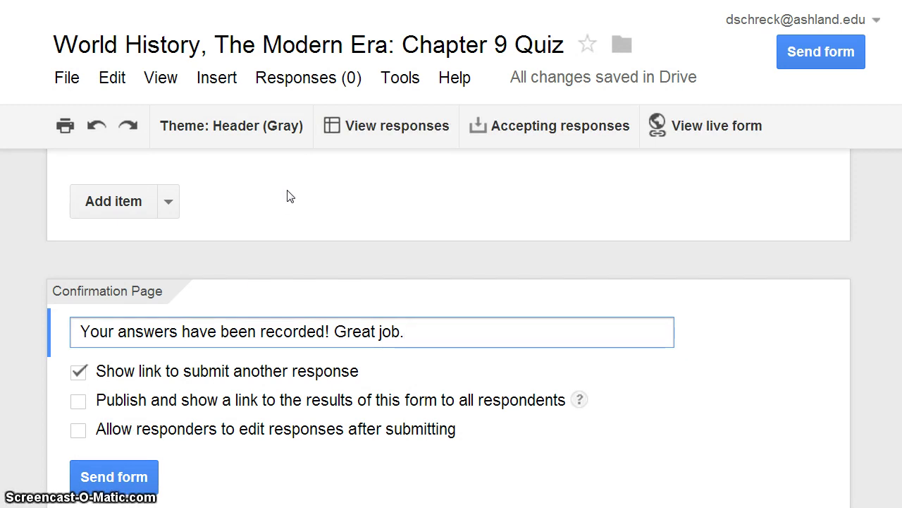
- Open the linked Responses sheet and look across its Timestamp, name and question columns
{"action": "left_click", "coordinate": [366, 137]}
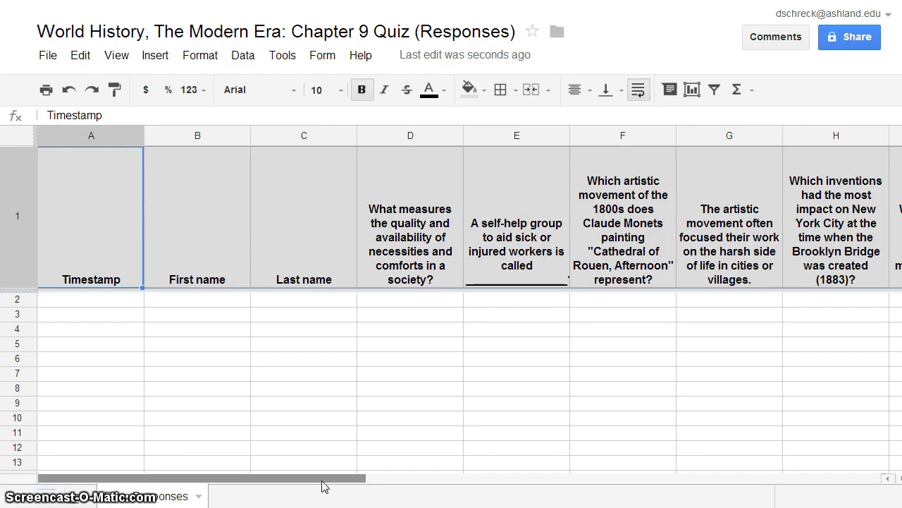
{"action": "left_click_drag", "start_coordinate": [324, 482], "coordinate": [266, 483]}
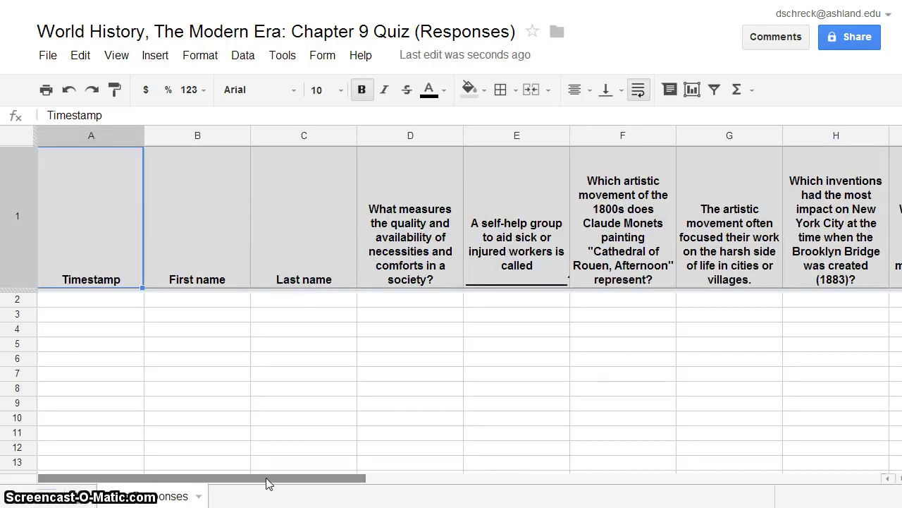